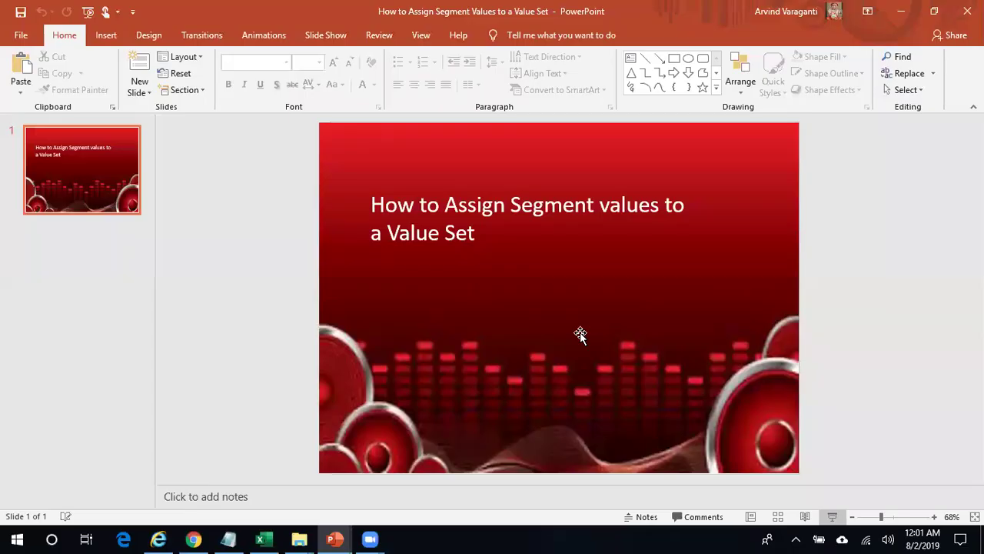
Step: In the Fusion Cloud_Notes Excel workbook, copy the task name "Manage Chart of Accounts Value Set Values" from the Create Segment Values row
left_click(269, 538)
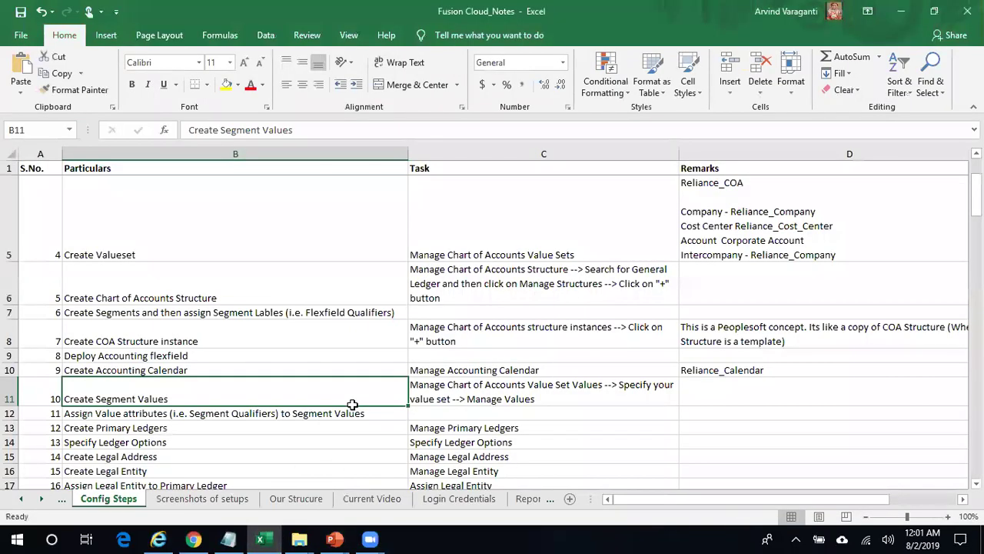
left_click(476, 390)
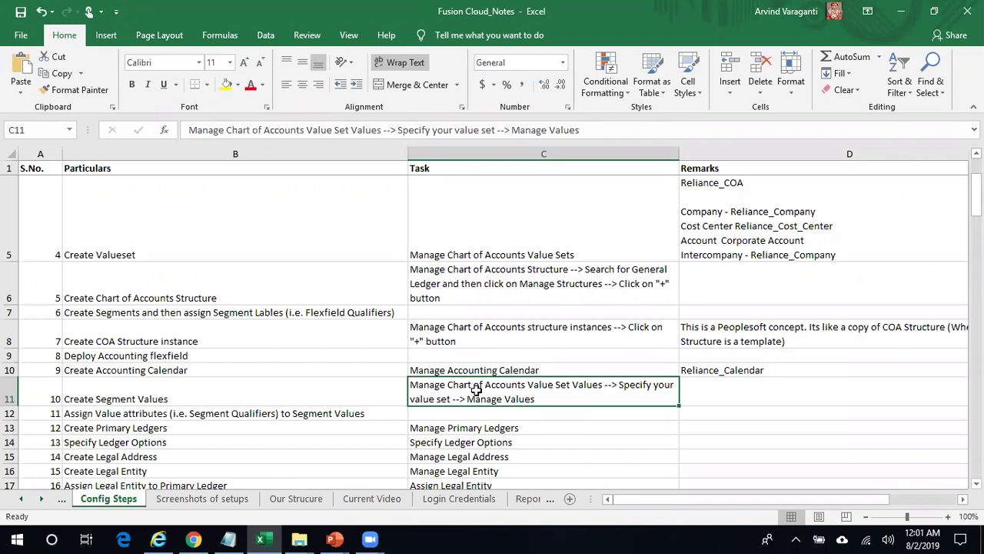
key("Up")
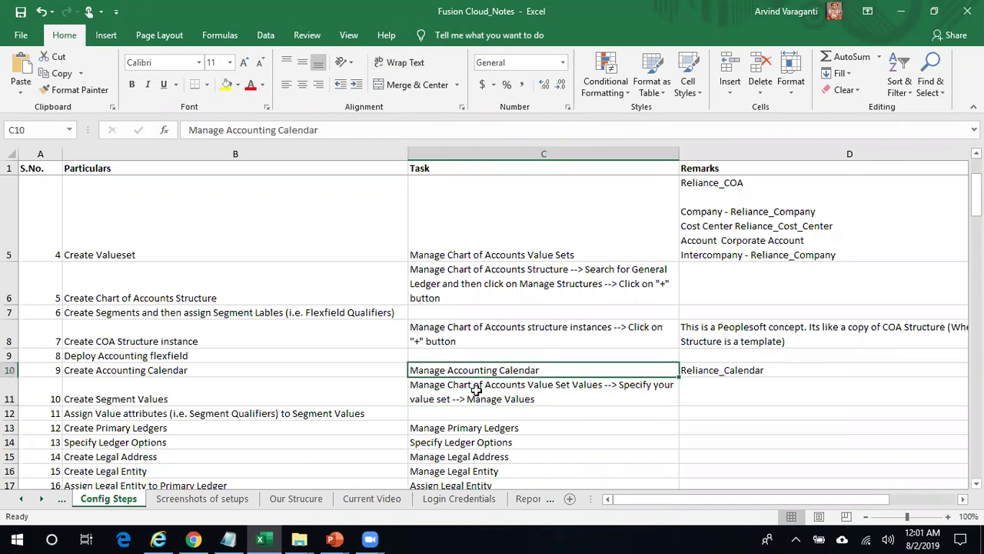
left_click(477, 390)
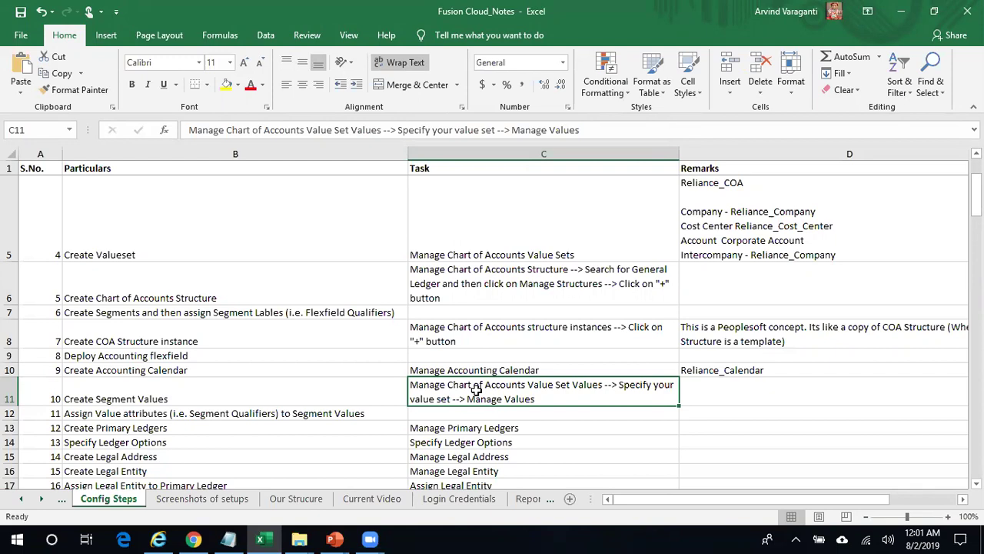
left_click(766, 233)
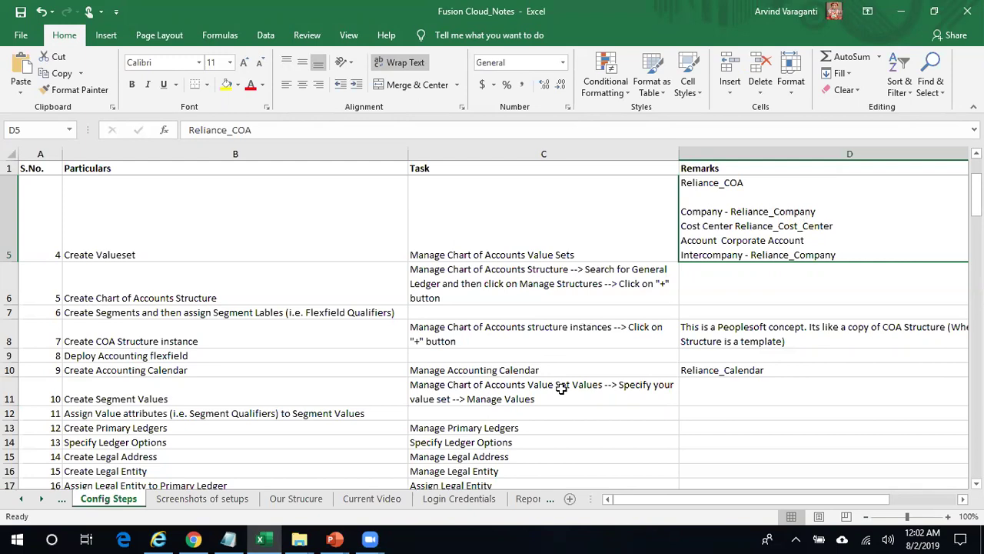
left_click(562, 388)
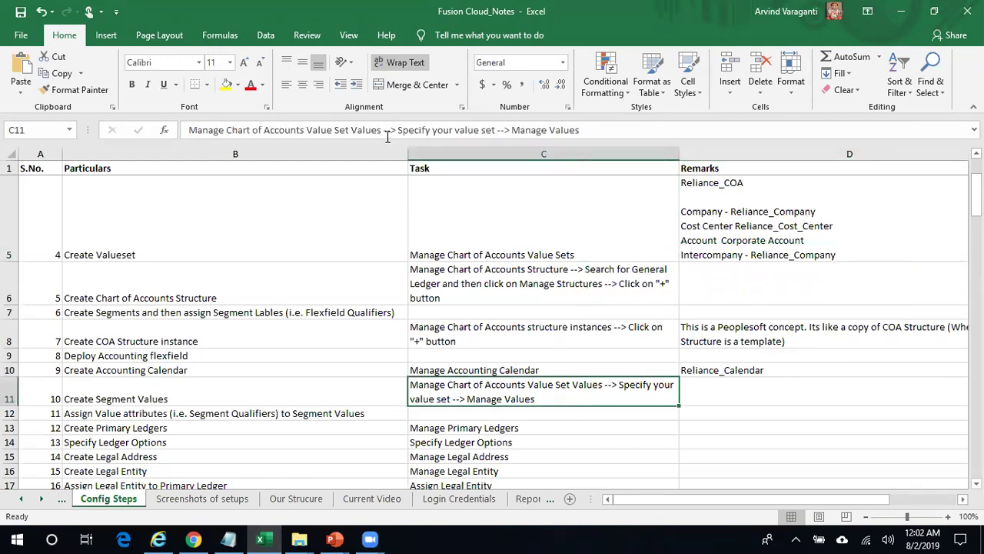
left_click_drag(382, 130, 188, 130)
key("ctrl+c")
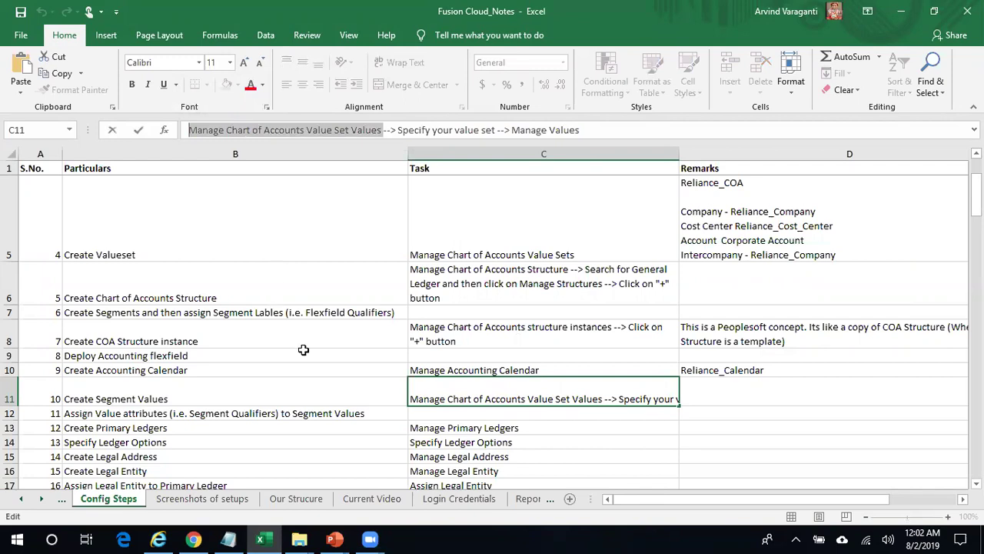
Step: Switch to Oracle Applications in Chrome and open ARV Fusion Project from the implementation projects in Setup and Maintenance
left_click(194, 539)
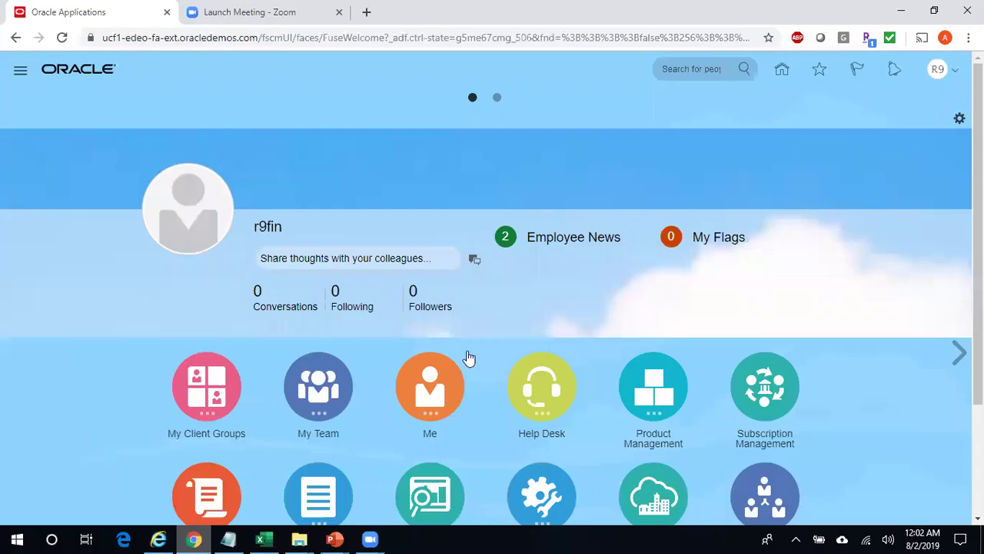
left_click(941, 72)
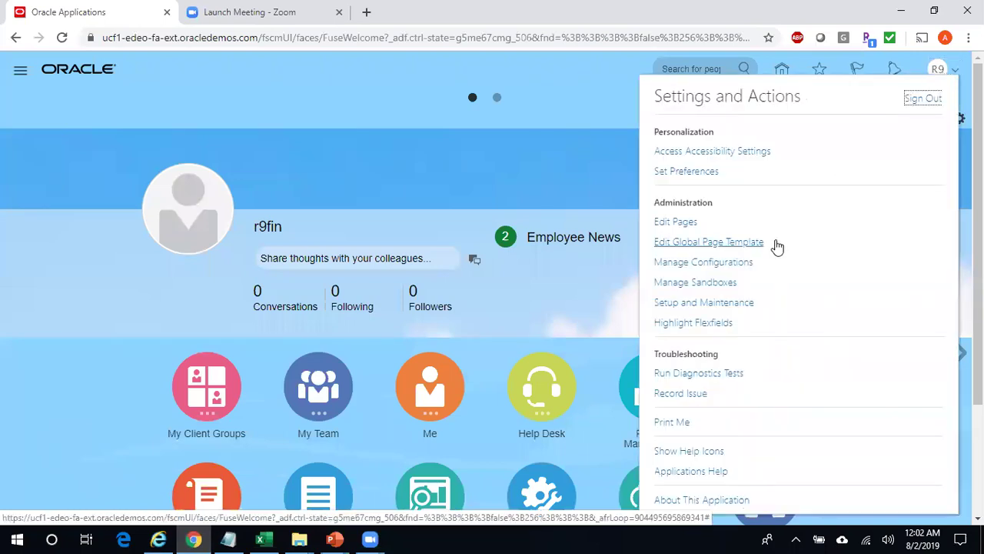
left_click(739, 304)
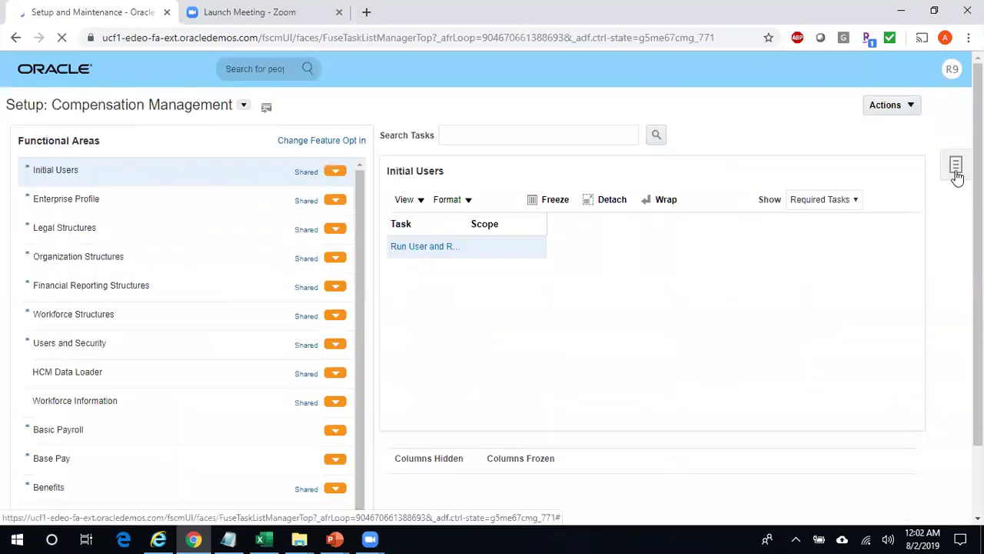
left_click(956, 176)
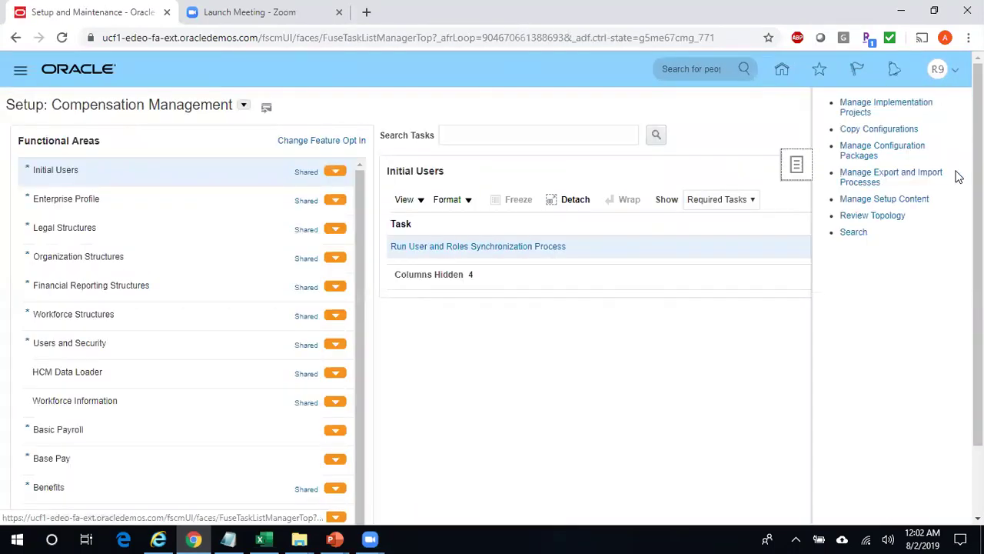
left_click(886, 110)
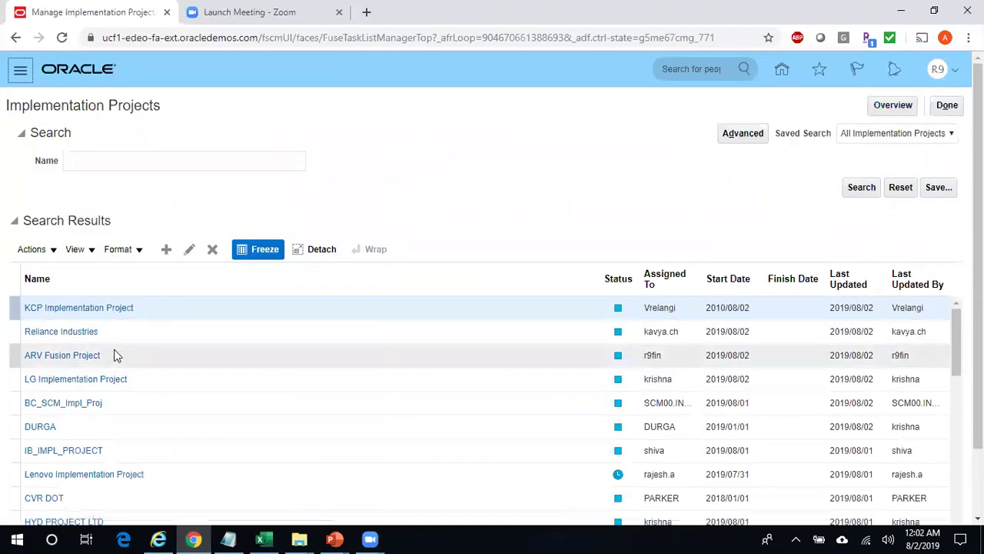
left_click(92, 358)
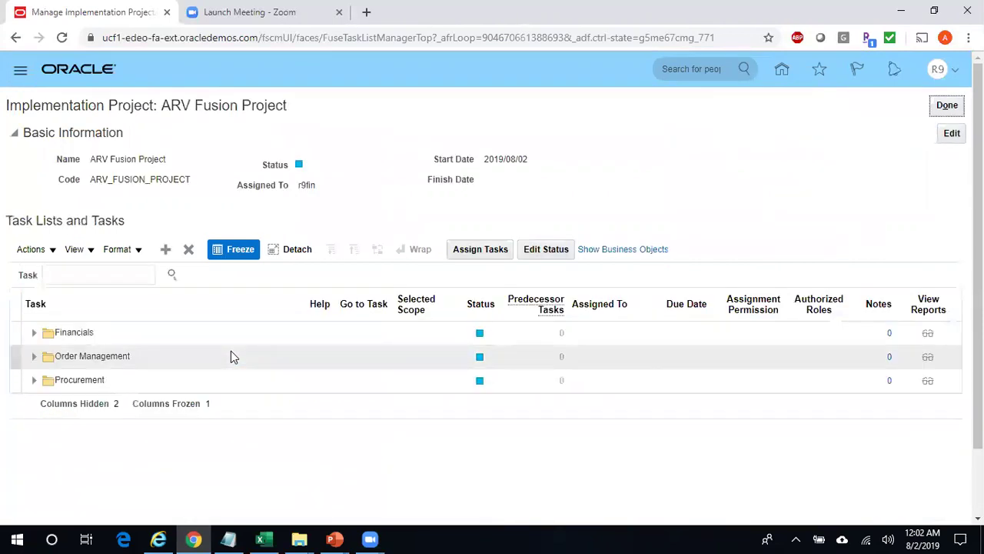
Step: Find the "Manage Chart of Accounts Value Set Values" task in the project and go to that task
left_click(82, 275)
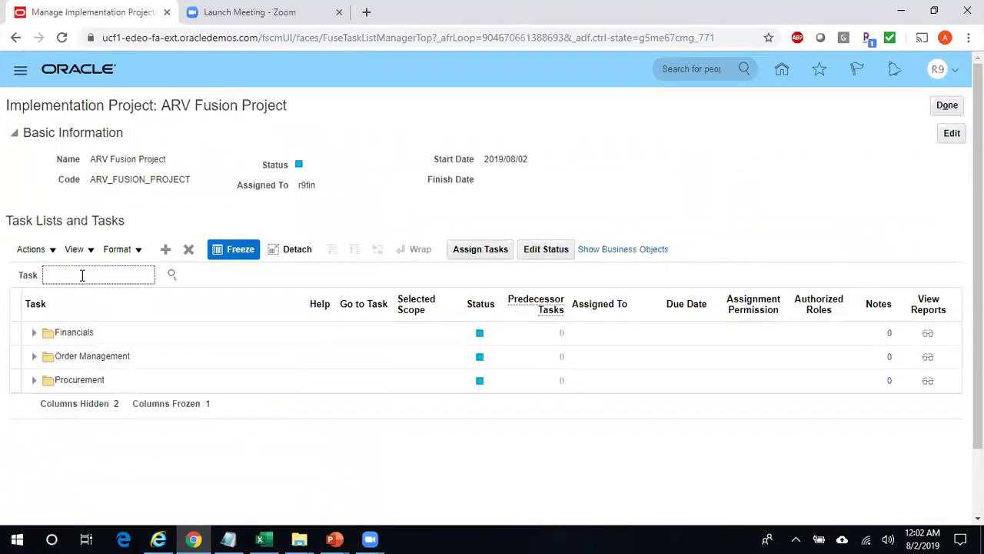
key("ctrl+v")
left_click(172, 275)
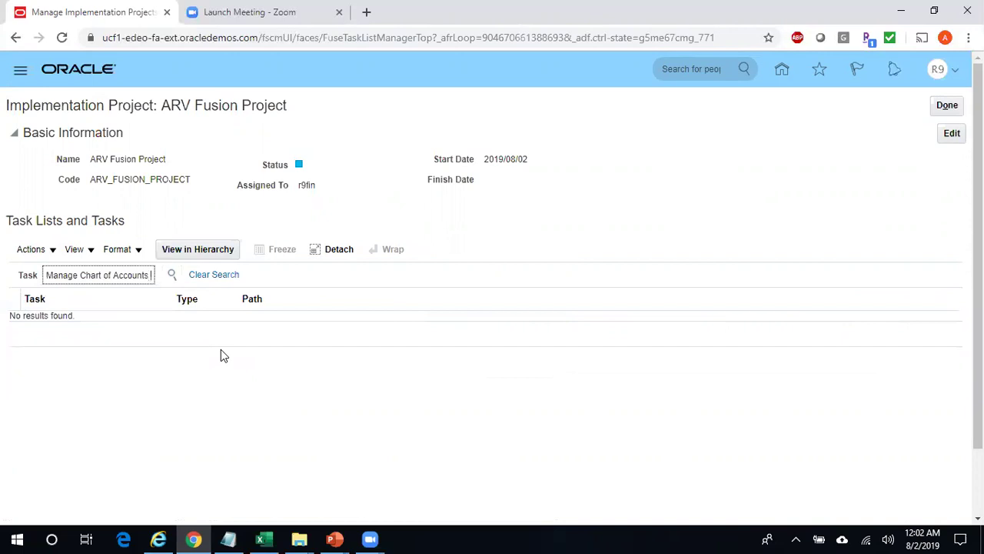
type("Value Set Values")
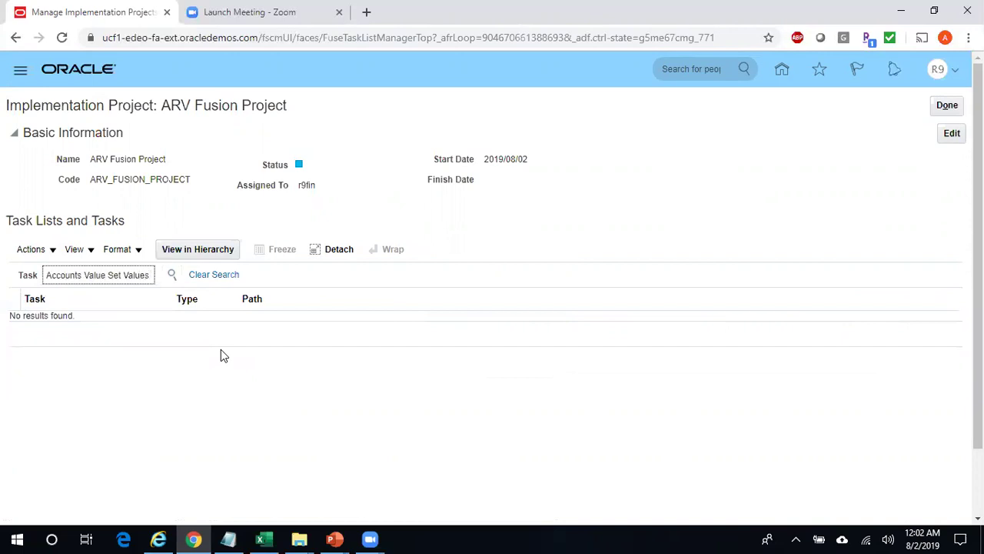
left_click(175, 276)
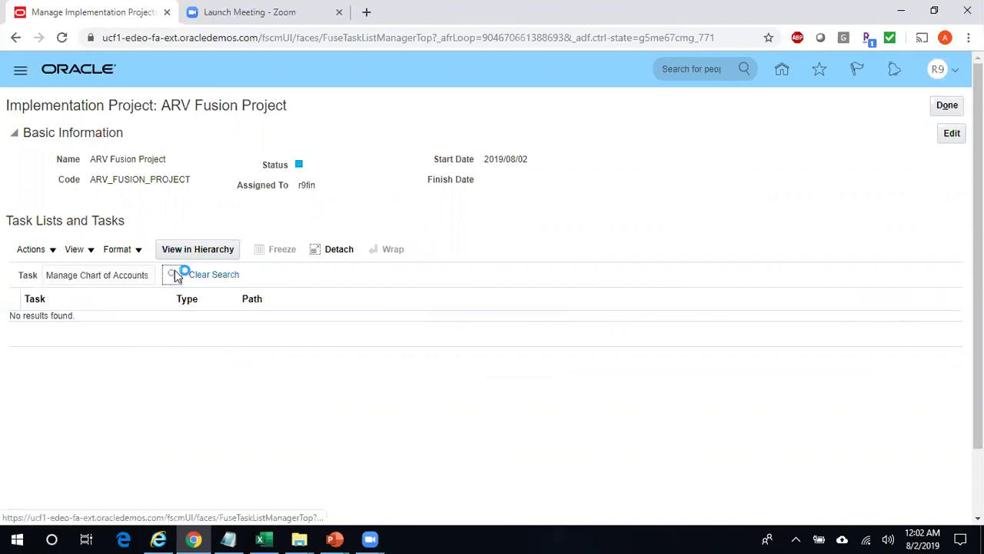
left_click(99, 345)
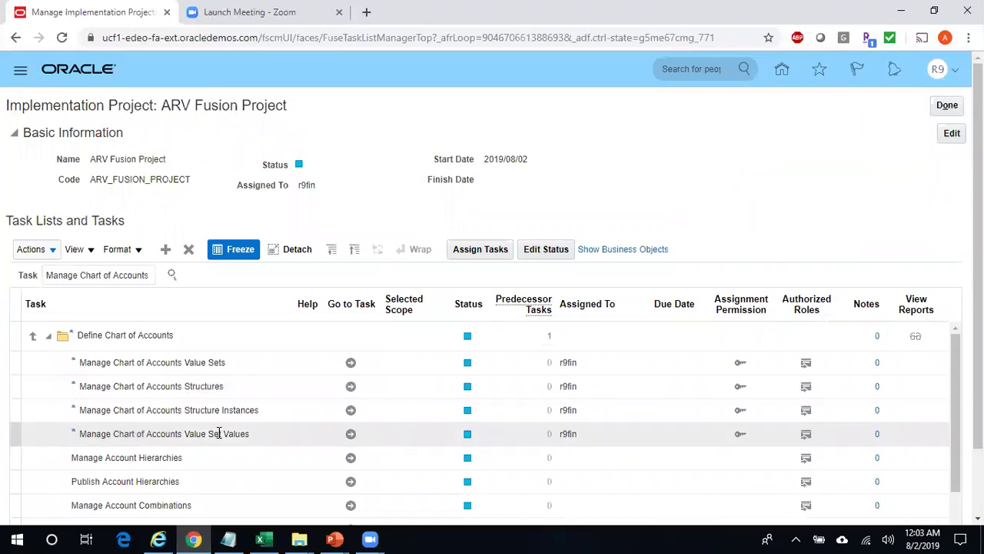
left_click(351, 434)
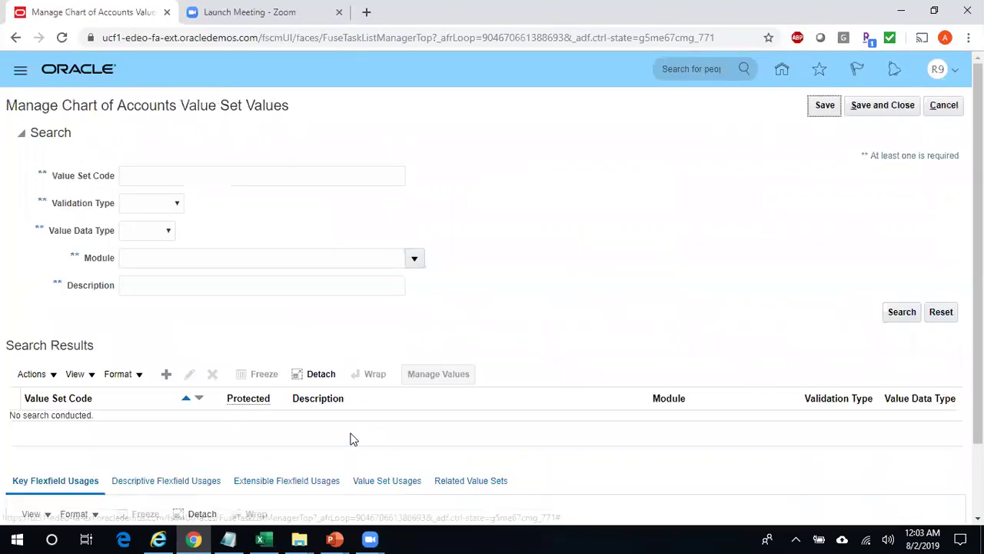
Step: Search for value set codes matching Rel%Com% and open the values of the Reliance_Company value set for management
left_click(168, 176)
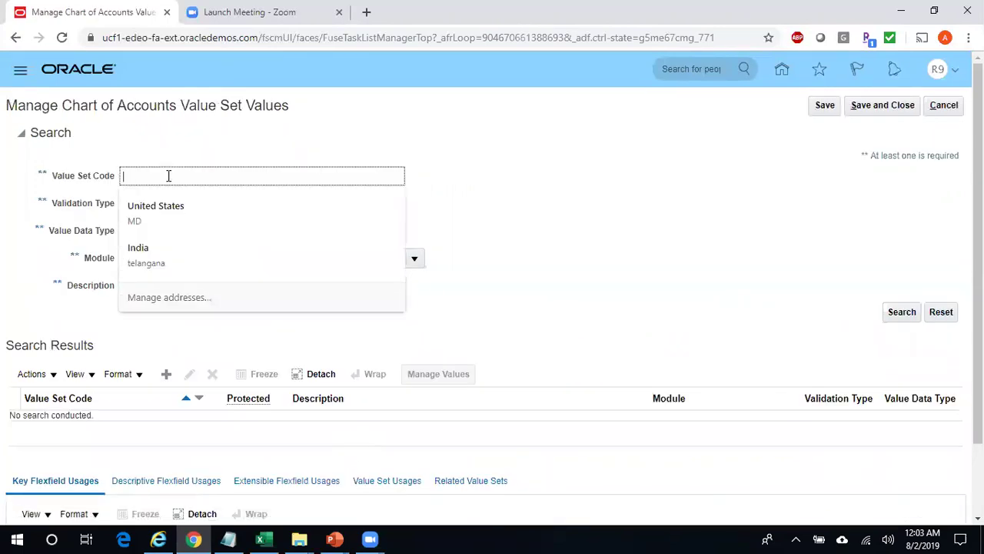
type("Rel%Com%")
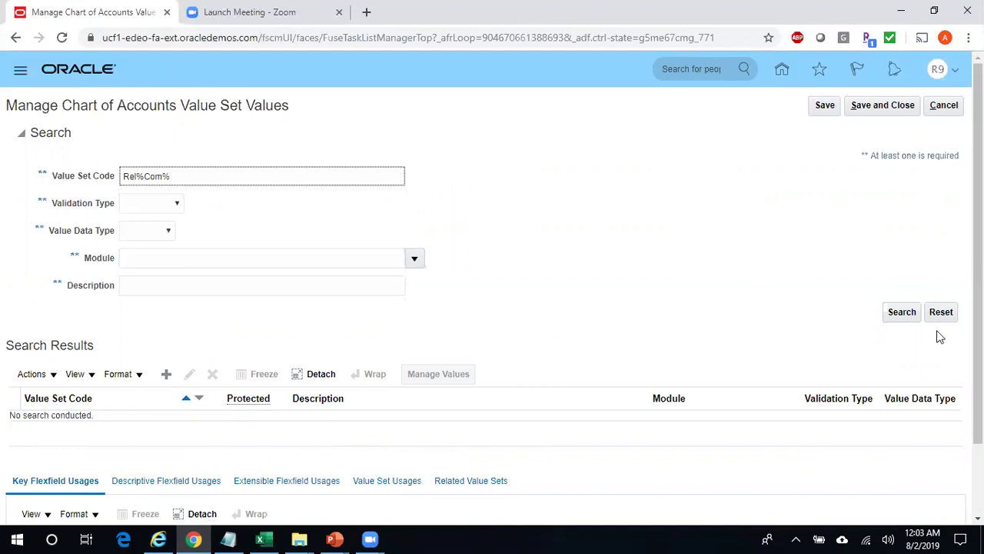
left_click(908, 315)
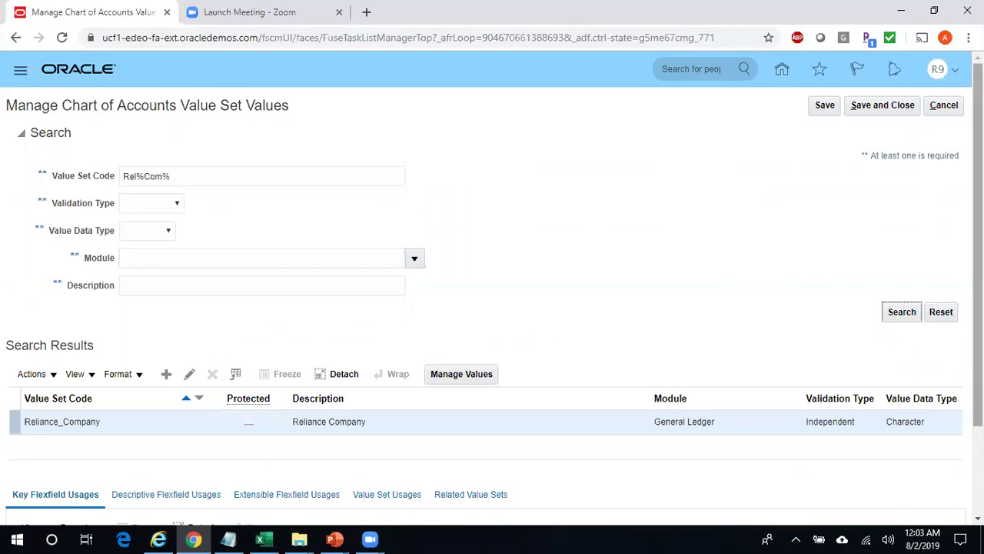
scroll(516, 358, "down", 1)
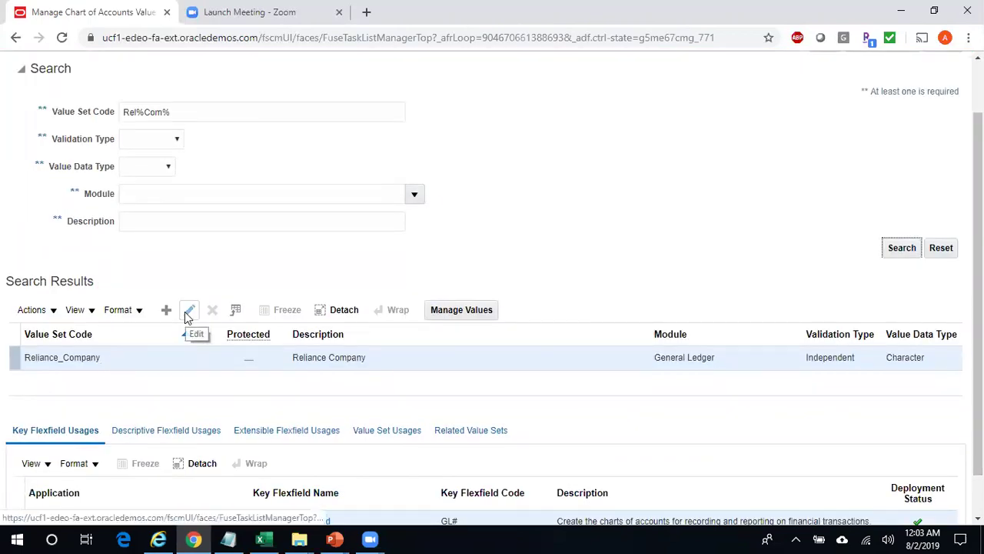
left_click(53, 310)
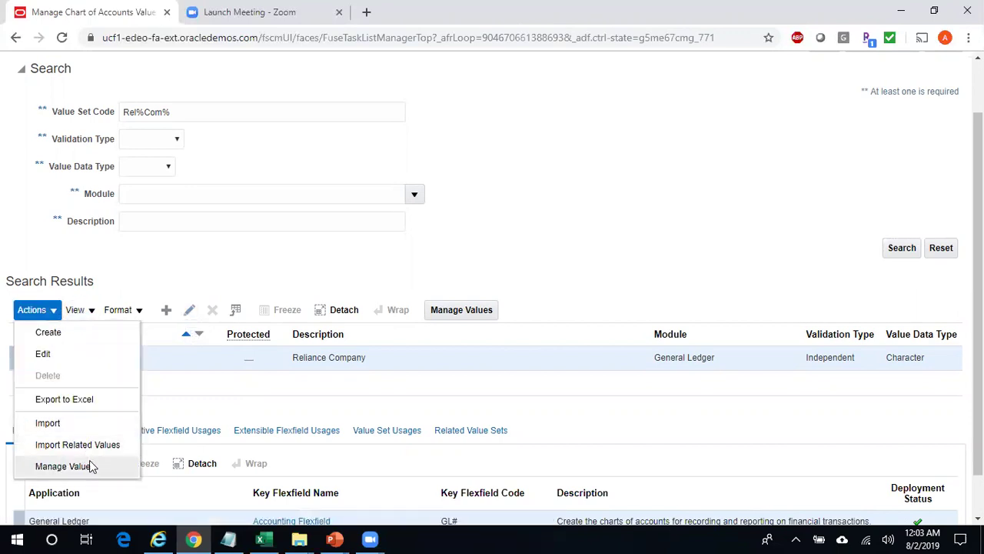
left_click(465, 312)
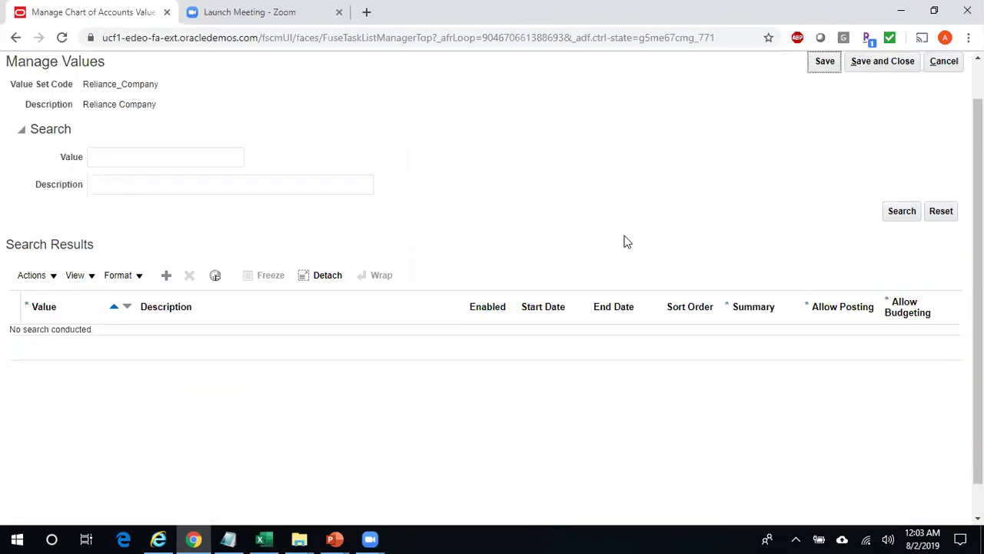
Step: Search all existing values of the Reliance_Company value set without criteria and add a new value row
left_click(900, 213)
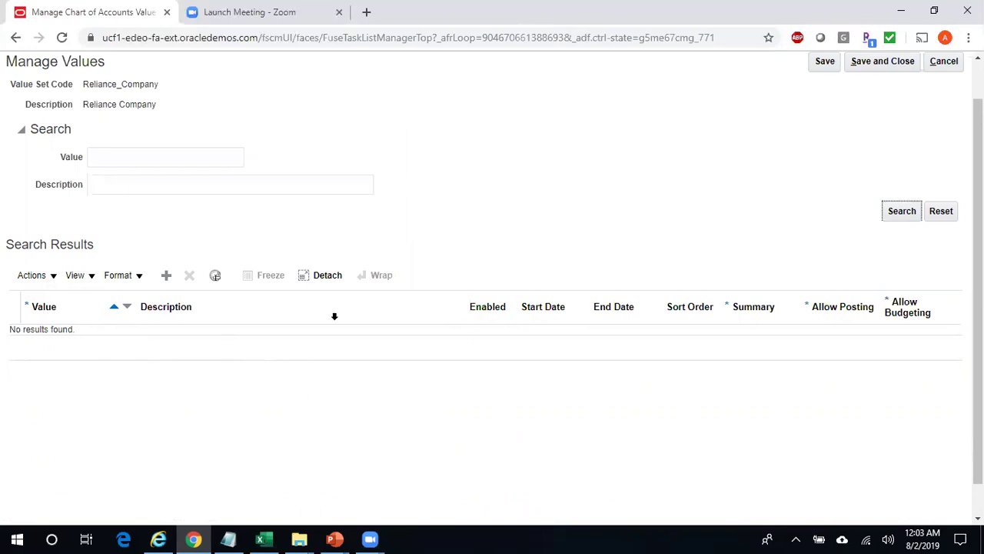
left_click(167, 276)
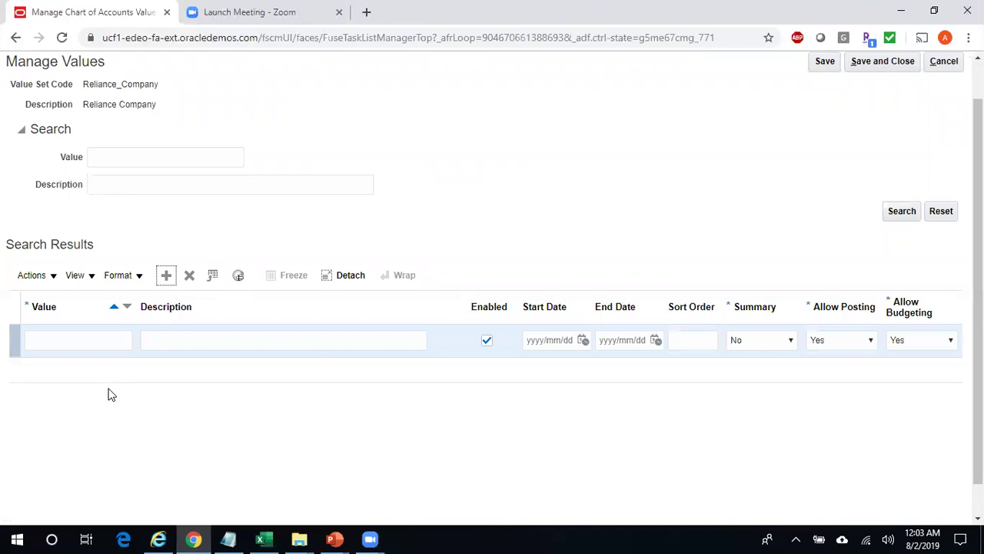
left_click(65, 341)
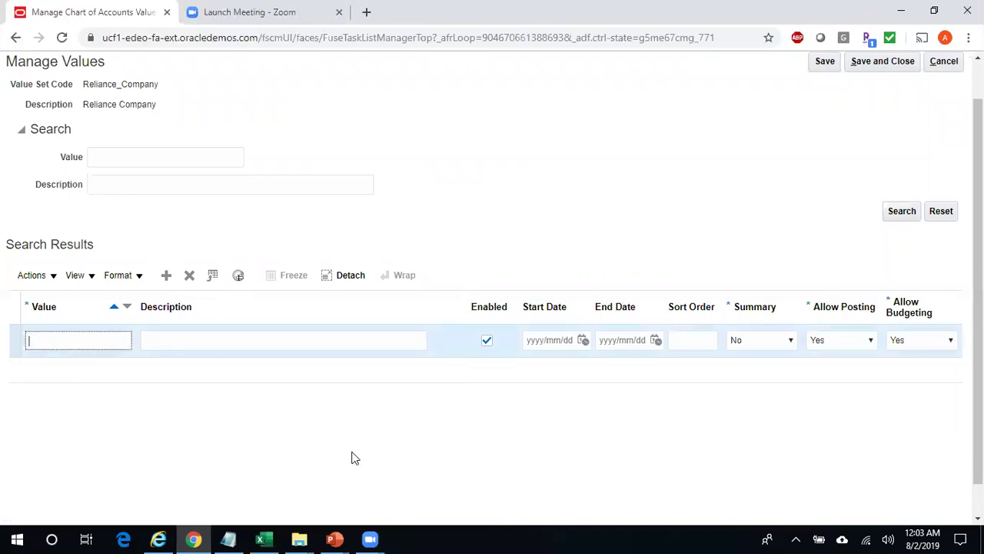
Step: Check the company codes in the Reliance Group Structure presentation in PowerPoint, and return to Chrome to enter 010 in the new row's Value
left_click(336, 539)
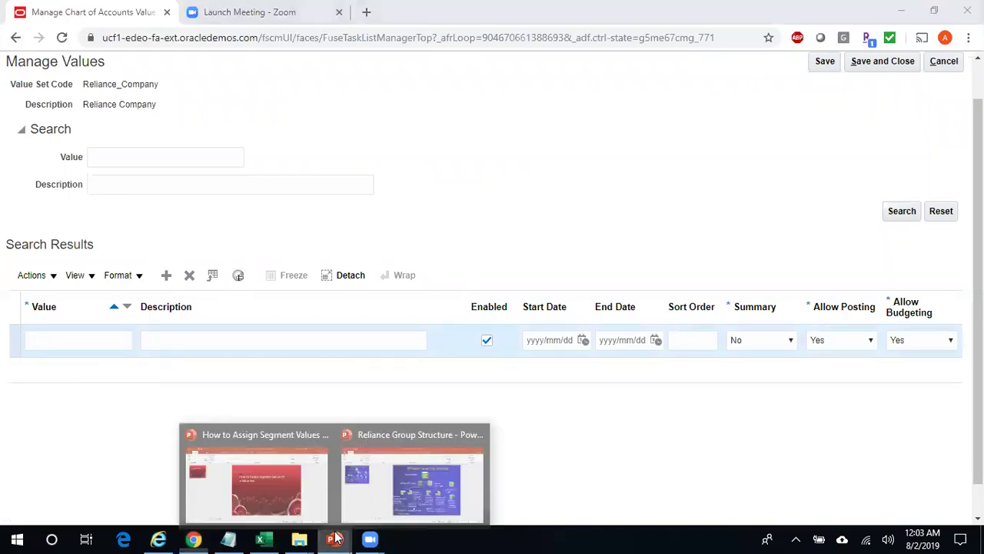
left_click(434, 502)
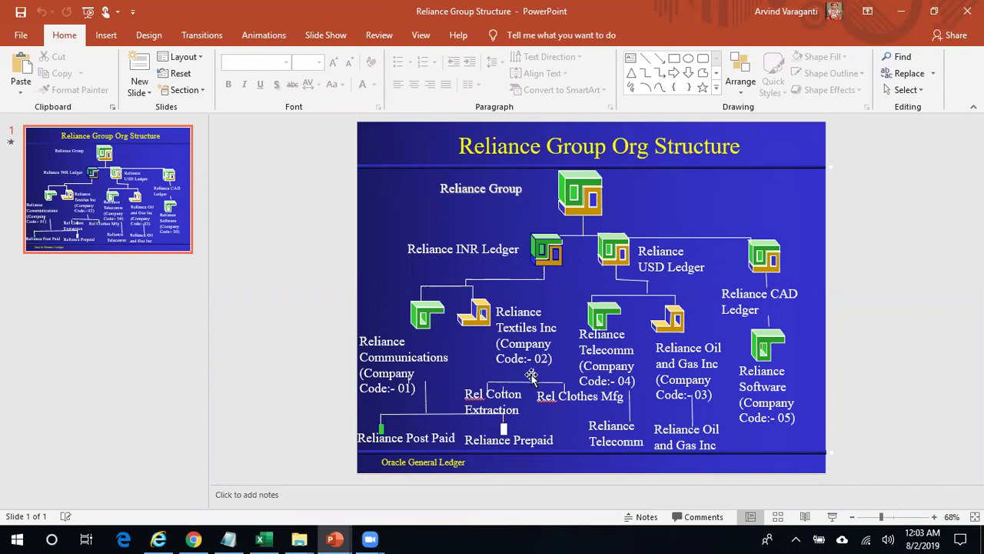
left_click(202, 537)
type("01")
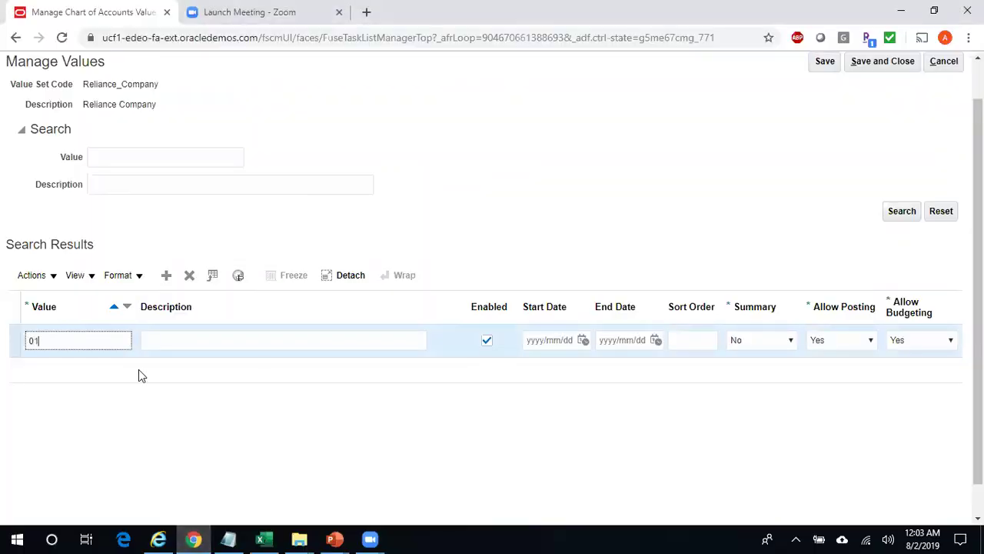
key("Tab")
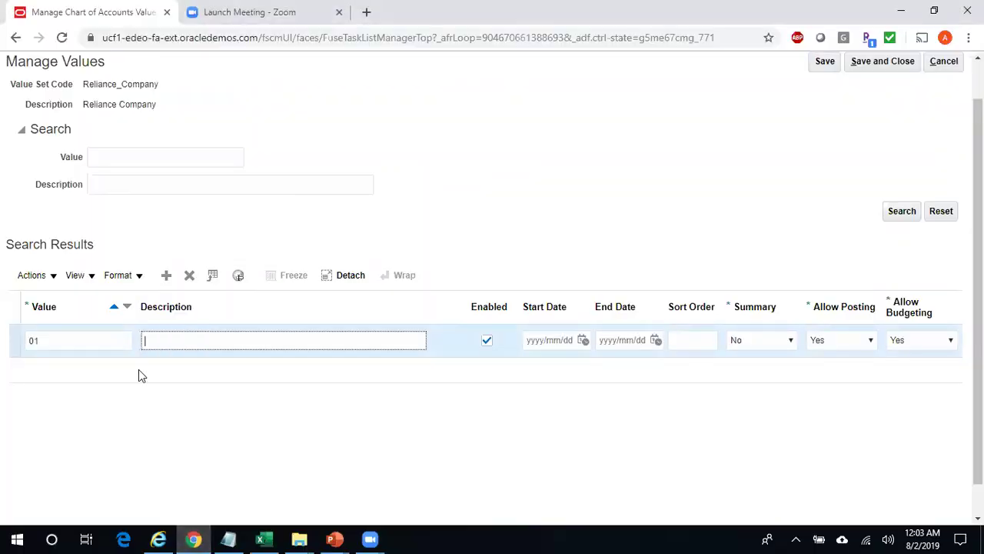
left_click(64, 338)
type("0")
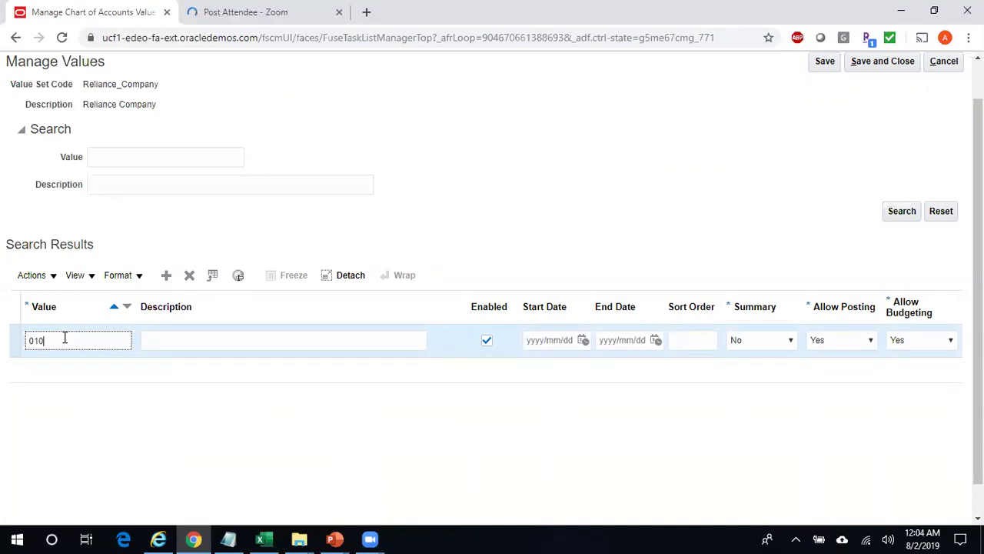
Step: Switch to the Reliance Group Structure slide in PowerPoint and change the company codes to 010 for Reliance Communications and 020 for Reliance Textiles Inc
key("alt+Tab")
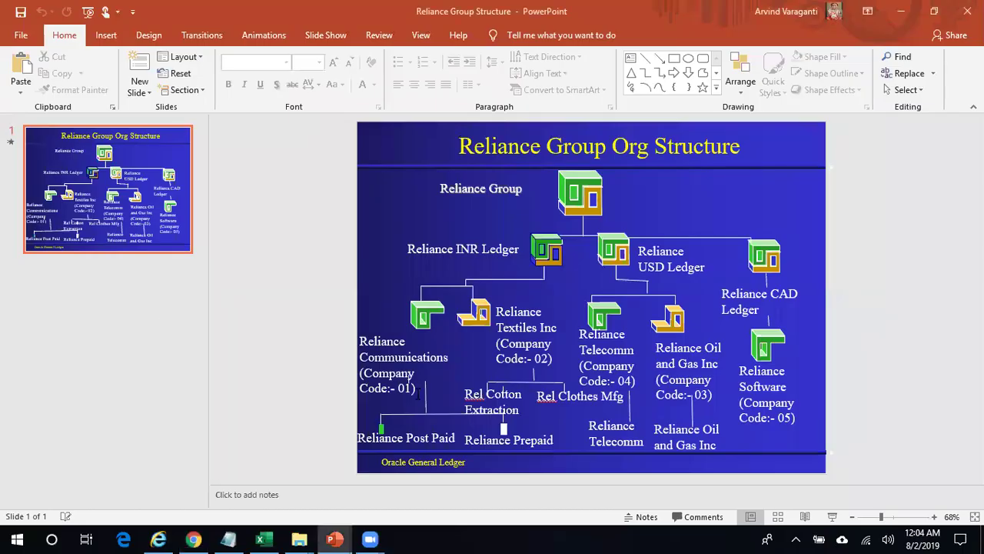
left_click(416, 388)
type("0")
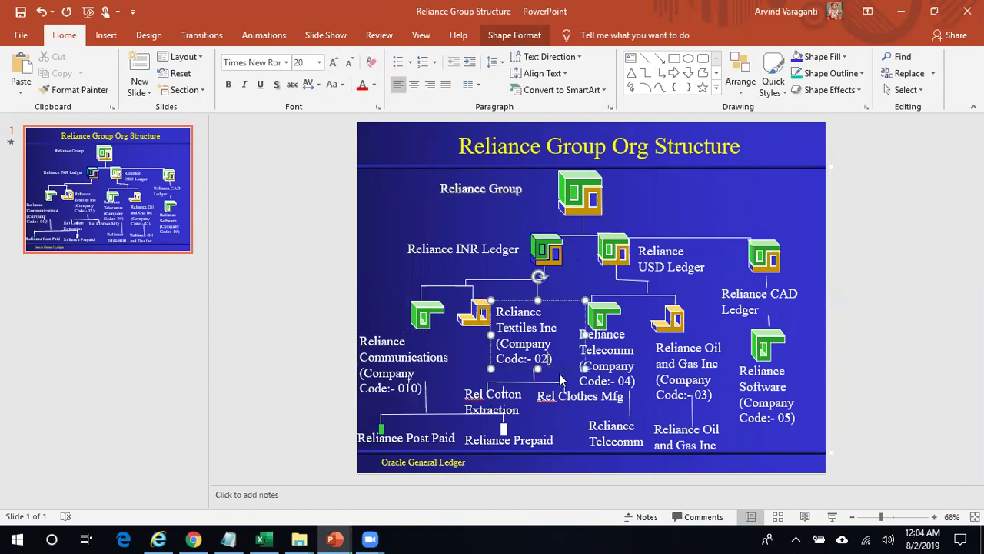
left_click(549, 358)
type("0")
Step: Return to Chrome, enter Reliance Communications as the description of value 010, and review the Summary options while keeping No
key("alt+Tab")
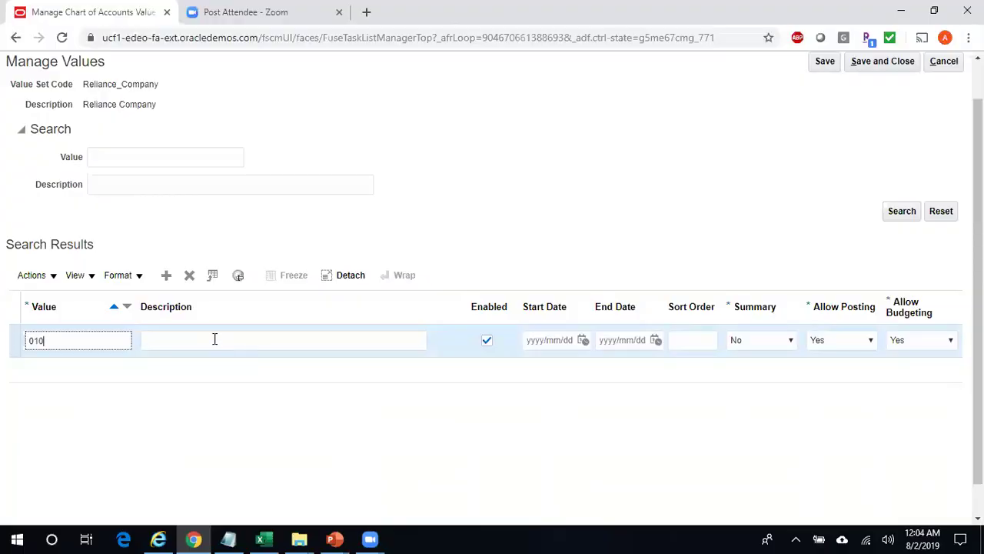
left_click(214, 339)
type("Reliance")
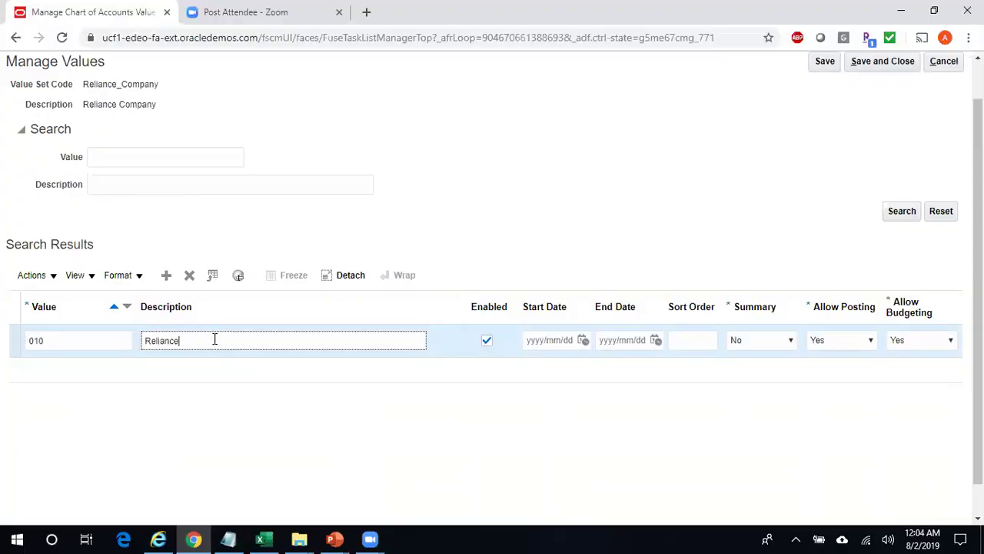
type(" Communicatio")
type("ns")
left_click(781, 346)
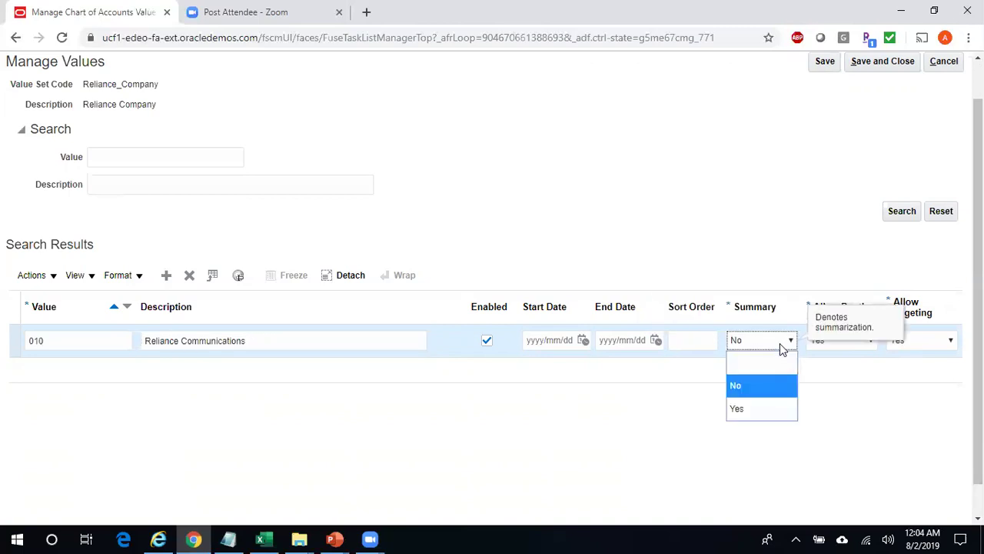
left_click(857, 412)
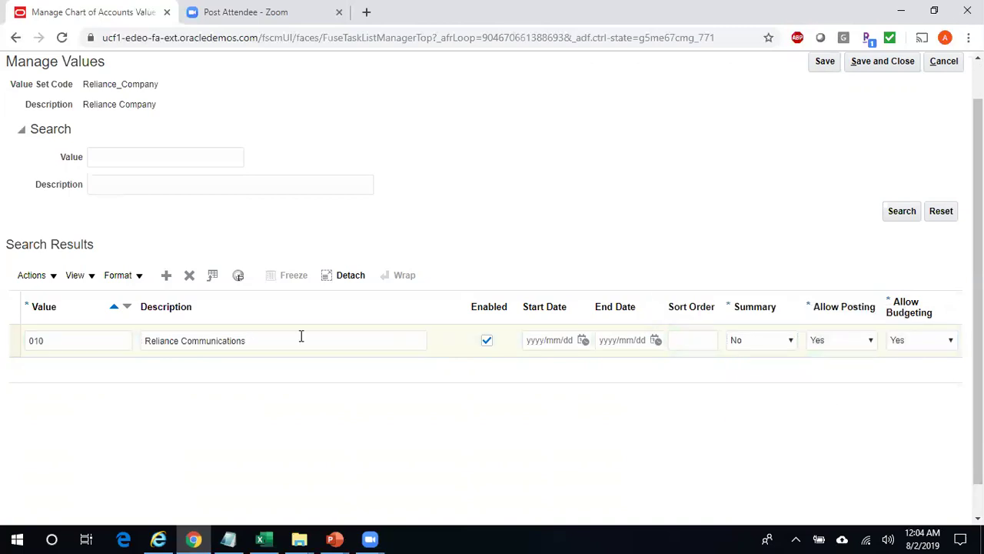
Step: Add value 020 with the description Reliance Textiles Inc, checking the name in PowerPoint, and save and close the Reliance_Company values
left_click(166, 274)
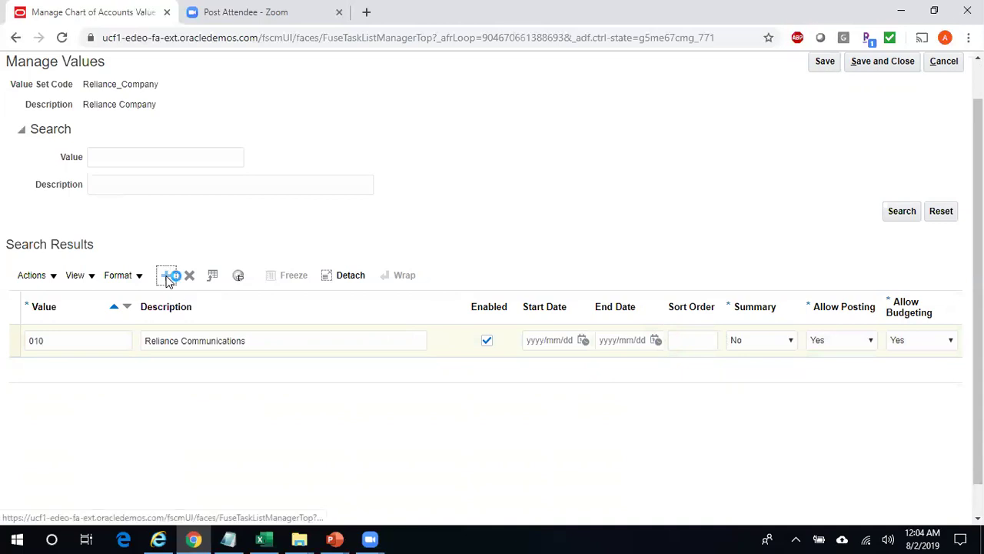
left_click(63, 343)
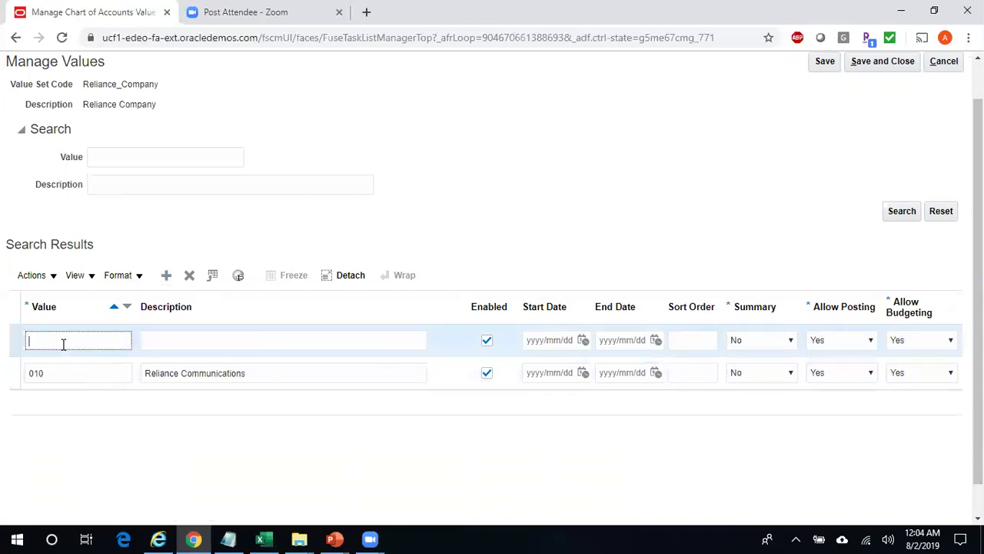
type("020")
key("Tab")
key("alt+Tab")
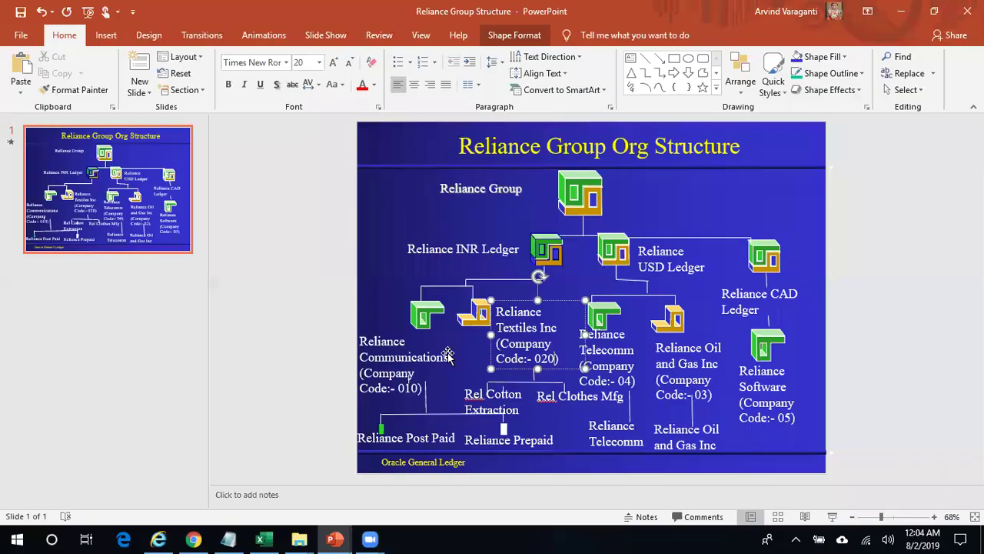
key("alt+Tab")
type("R")
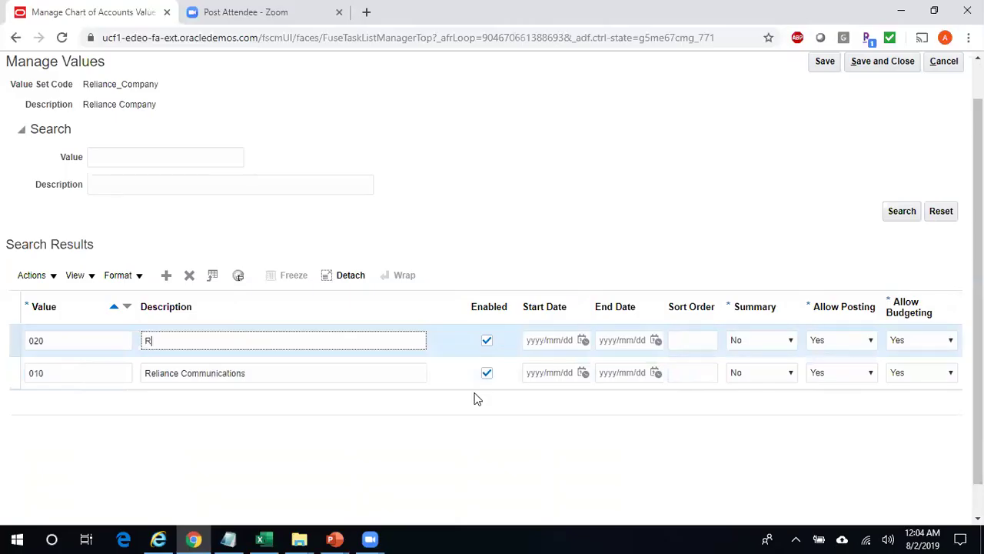
type("eliance Textiles Inc")
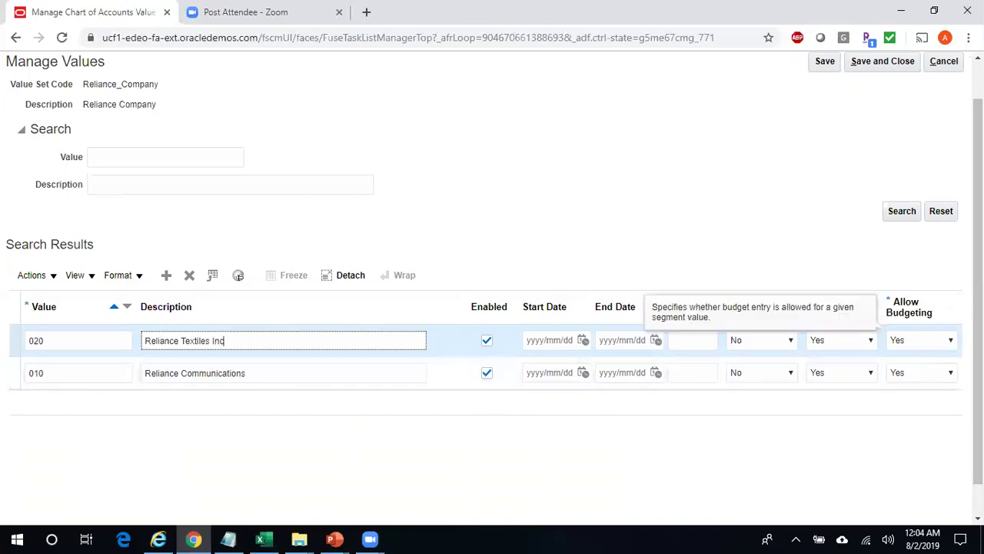
scroll(492, 267, "up", 1)
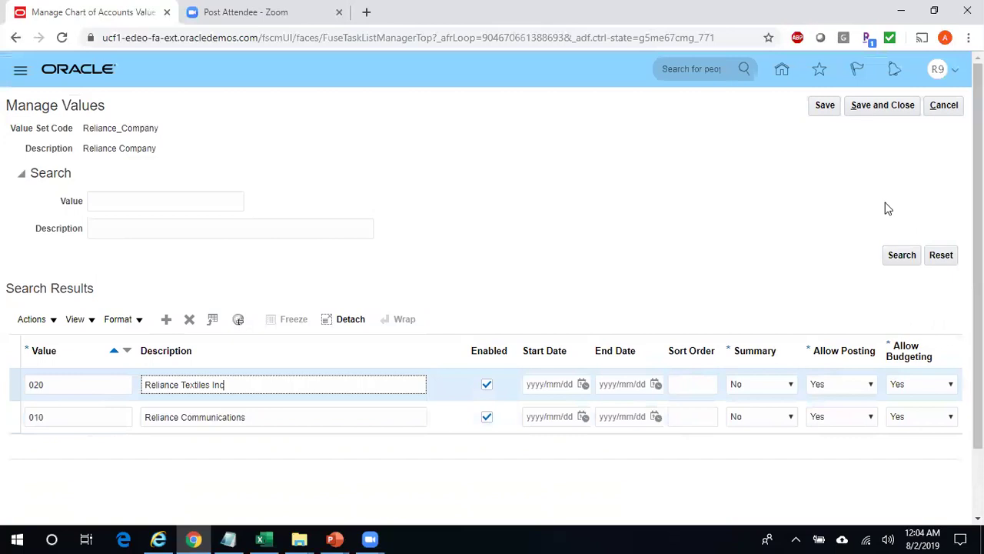
left_click(882, 109)
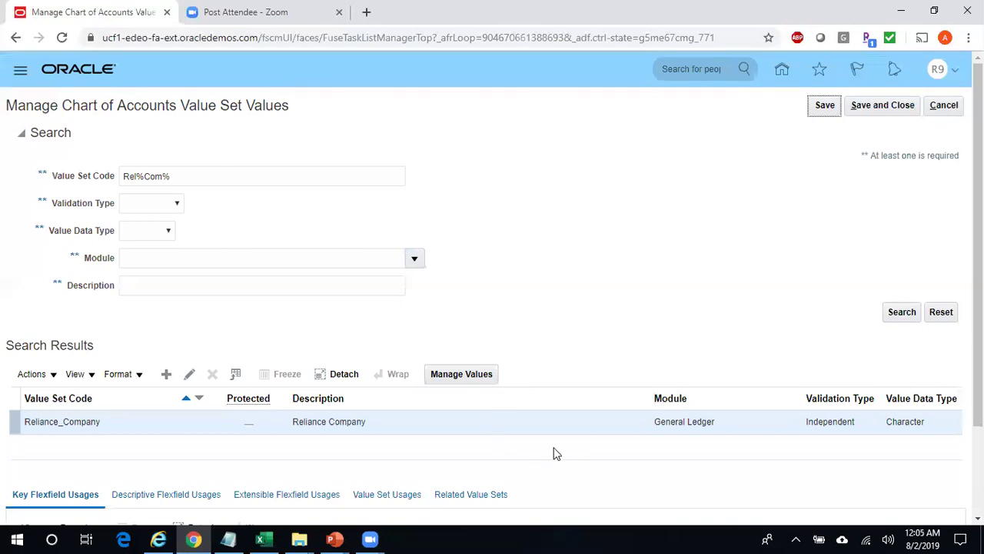
Step: Check the org structure slide in PowerPoint and the segment value set names in the Fusion Cloud_Notes workbook in Excel
key("alt+Tab")
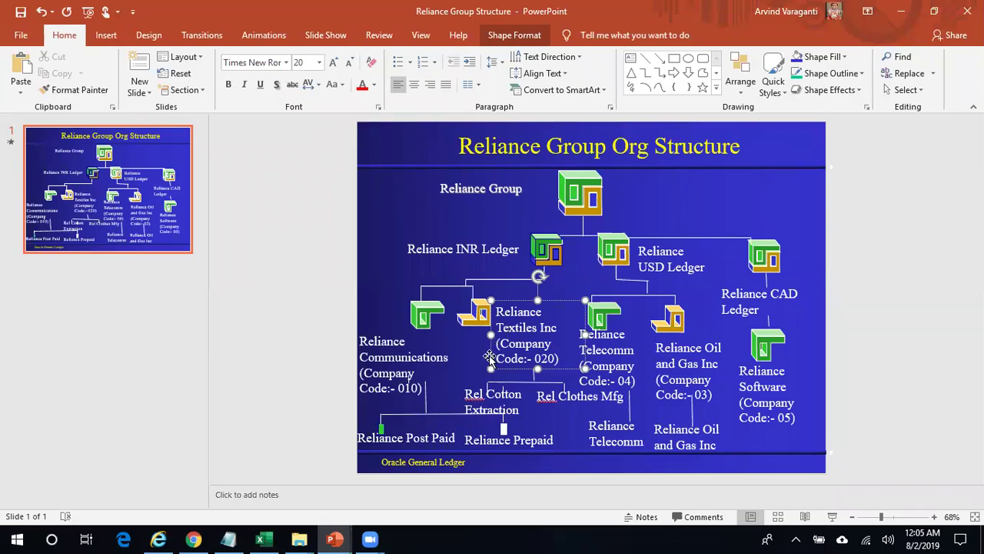
key("alt+Tab")
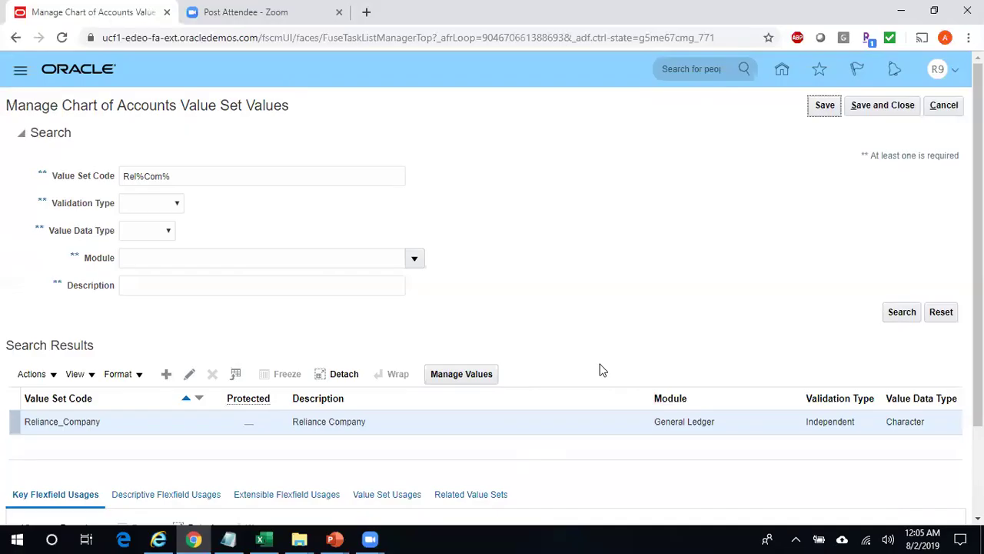
left_click(262, 539)
left_click(797, 239)
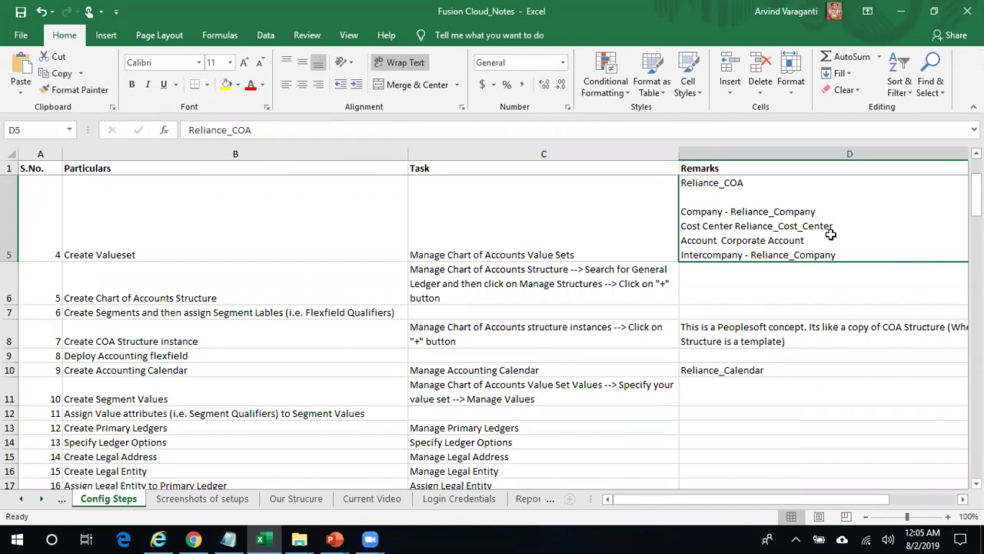
Step: Return to Chrome, search for value set codes matching Rel%Cost%Ce%, and check the Reliance_Cost_Center definition's maximum length without changing it
key("alt+Tab")
left_click(188, 177)
key("BackSpace")
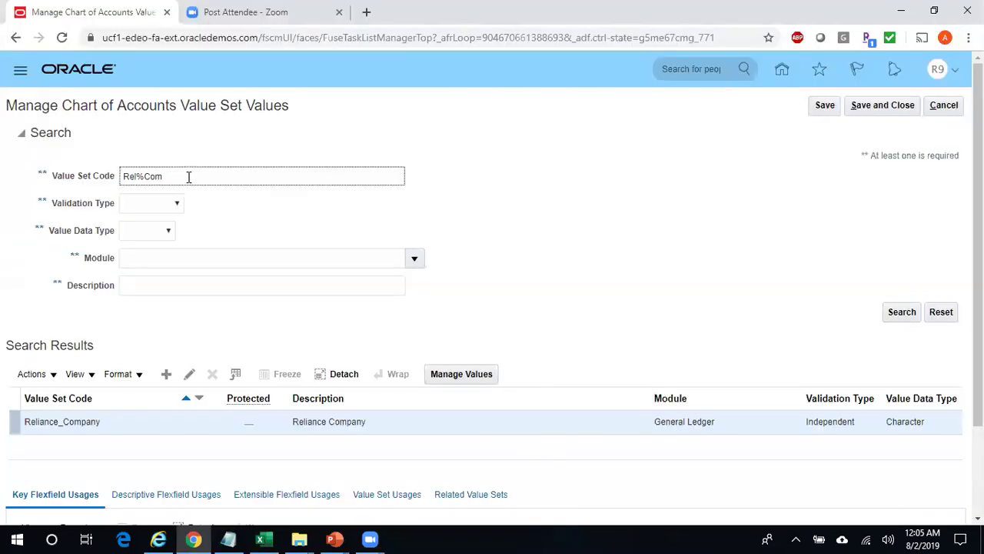
type("%Ce%")
left_click(896, 314)
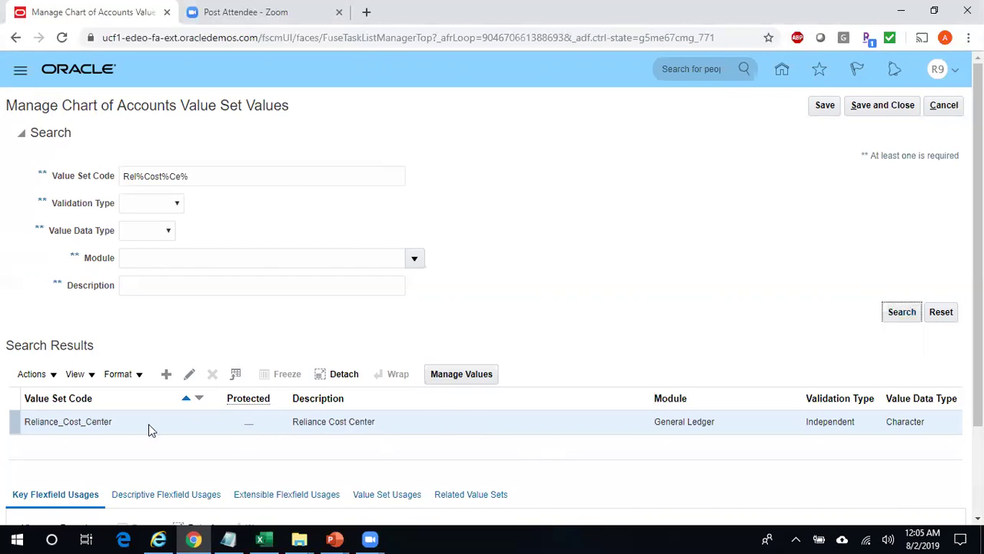
left_click(189, 374)
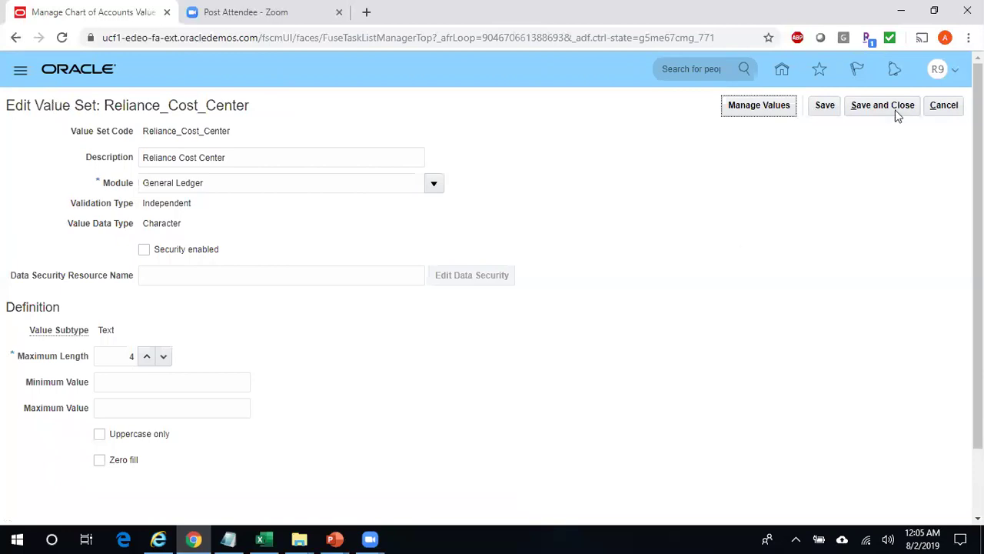
left_click(940, 106)
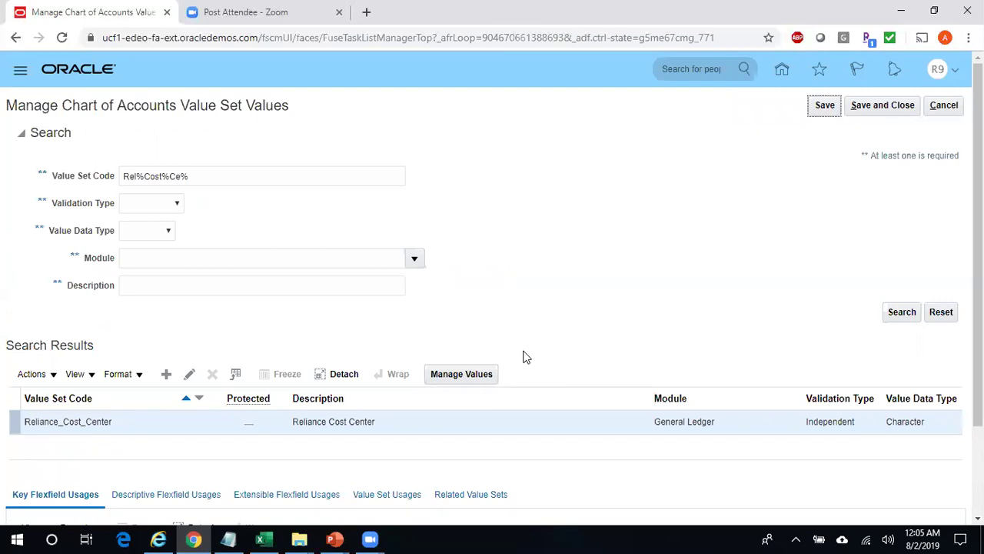
Step: Open the values of Reliance_Cost_Center, search them without criteria, and add value 0000 with the description Default
left_click(469, 377)
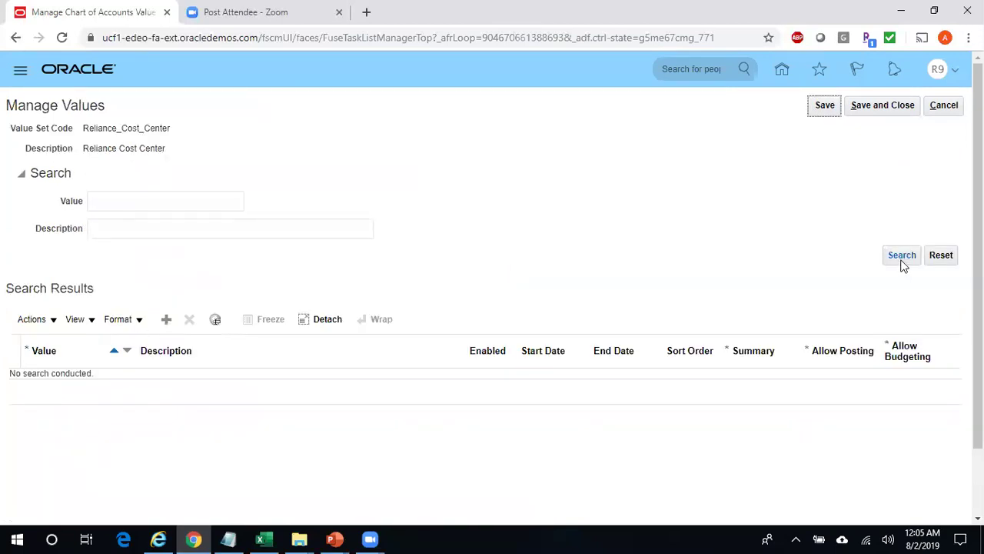
left_click(903, 256)
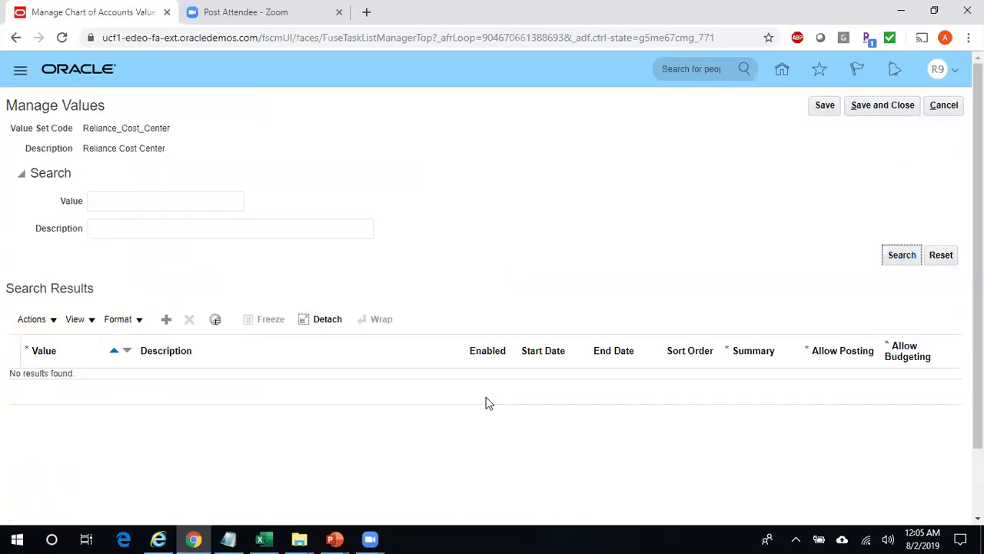
left_click(167, 322)
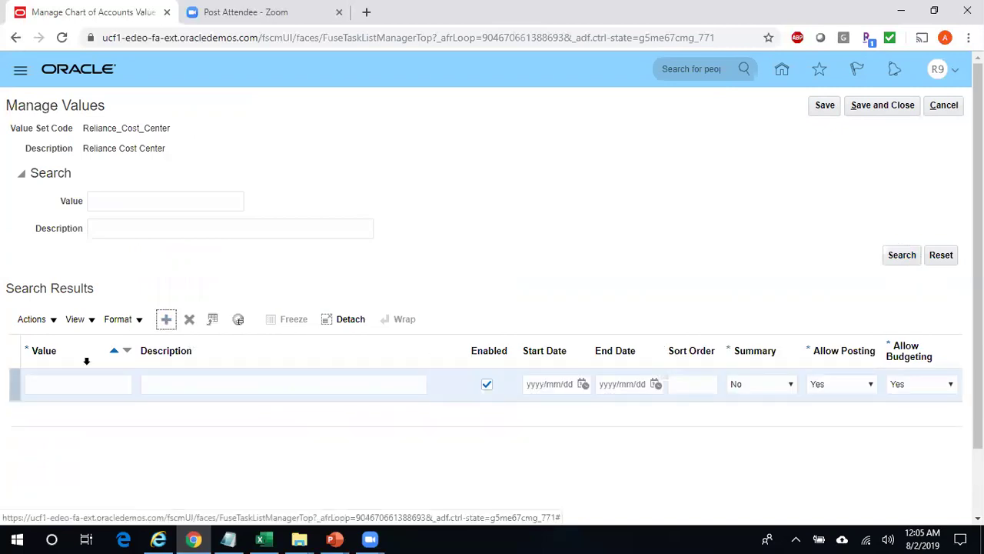
left_click(84, 387)
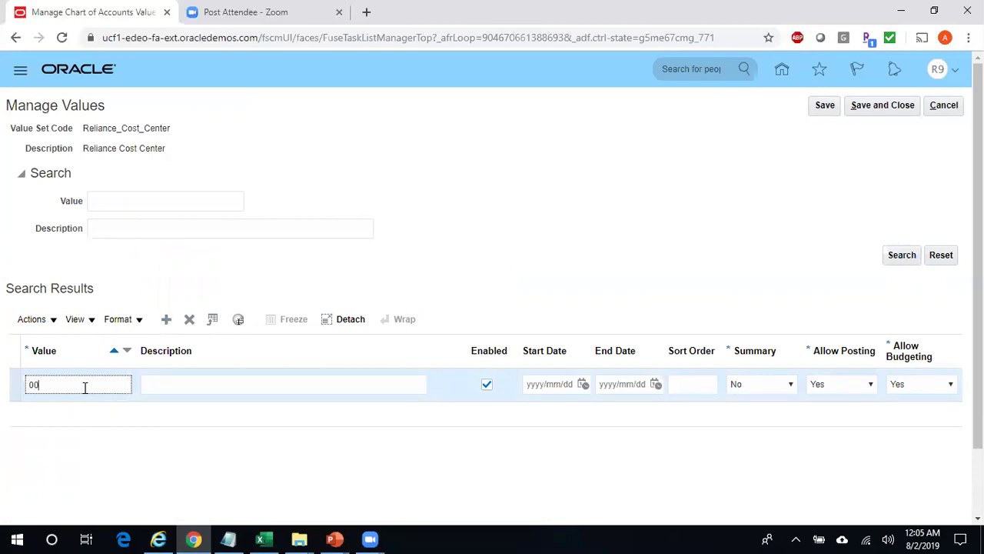
key("Tab")
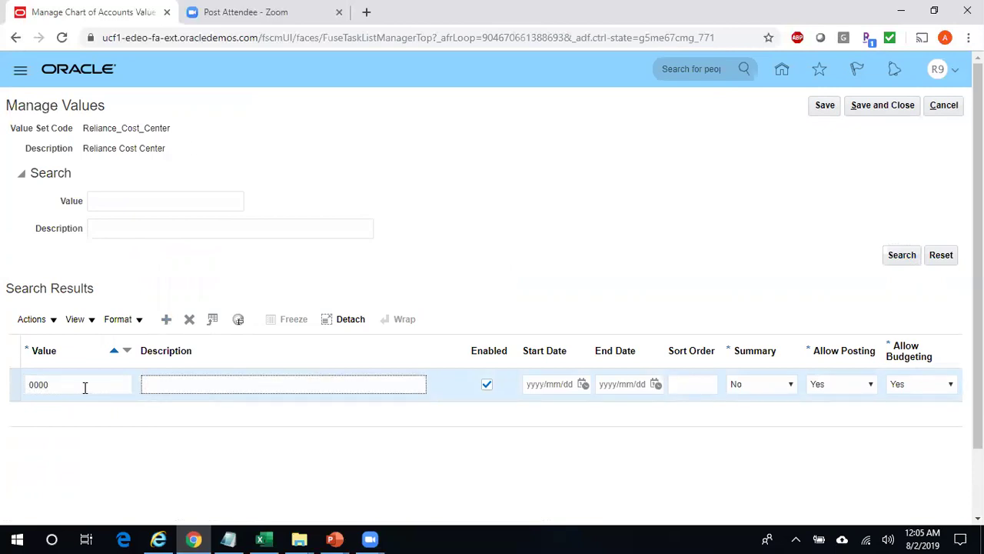
type("Default")
Step: Add a cost center value 0010 with the description Finance Department
left_click(166, 320)
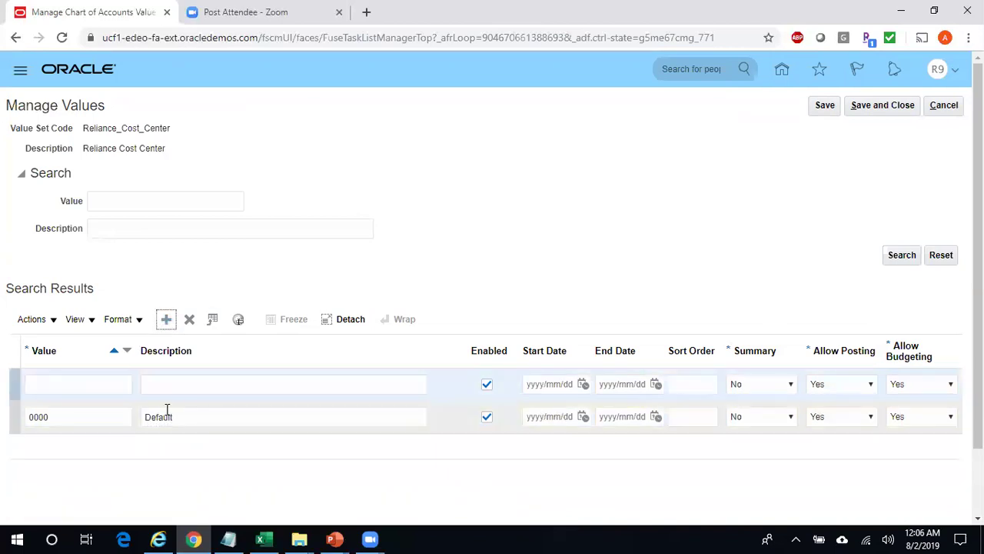
left_click(70, 388)
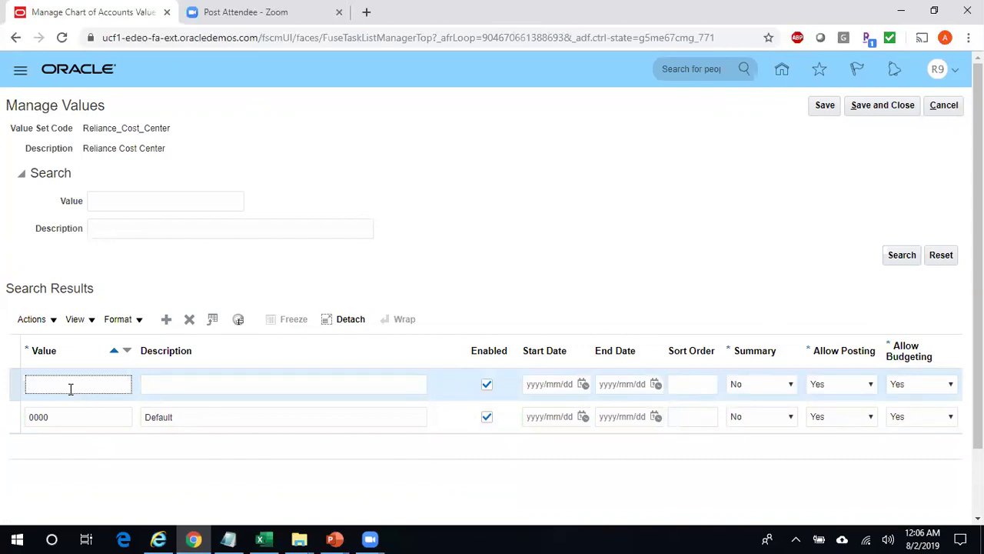
key("Tab")
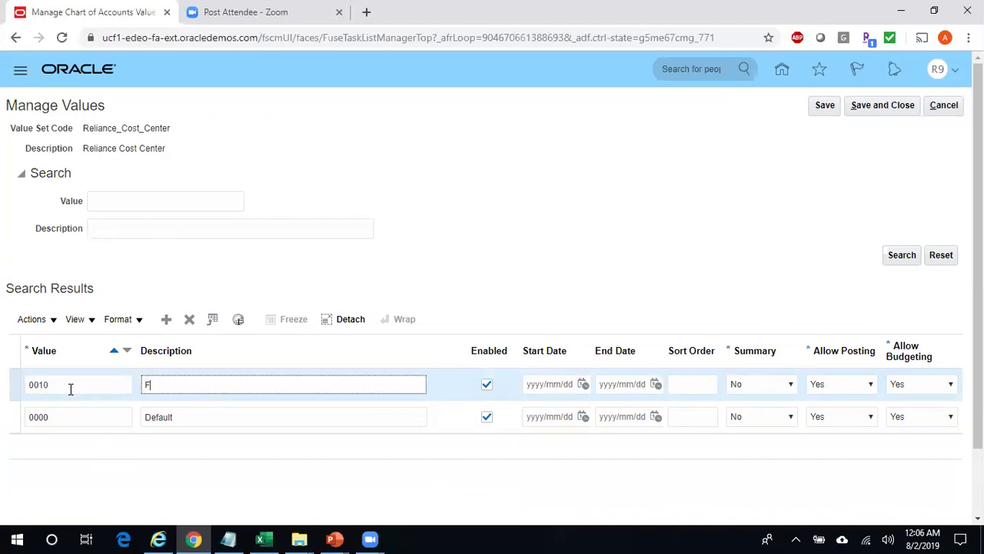
type("Finance Department")
Step: Add a cost center value 0020 with the description Sales Department
left_click(166, 319)
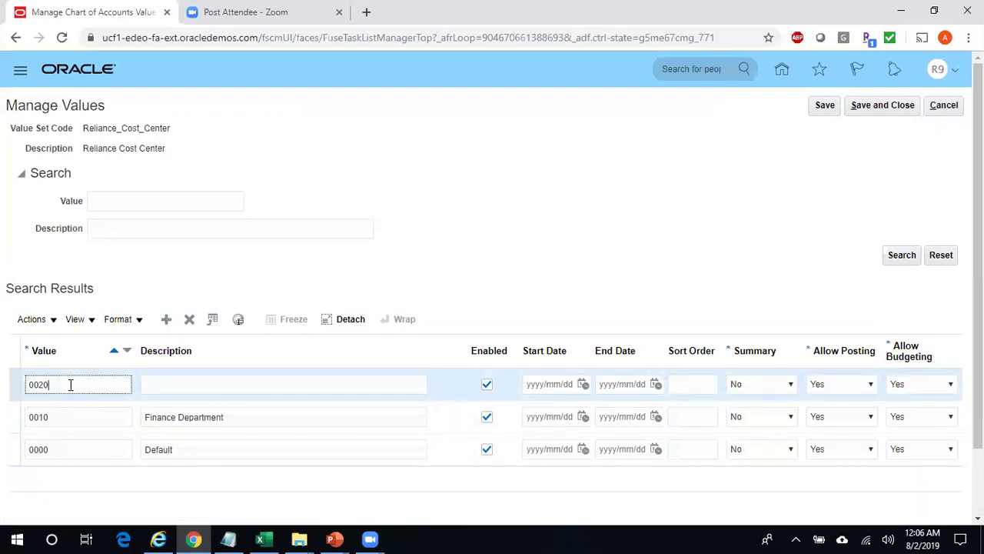
key("Tab")
type("Sales ")
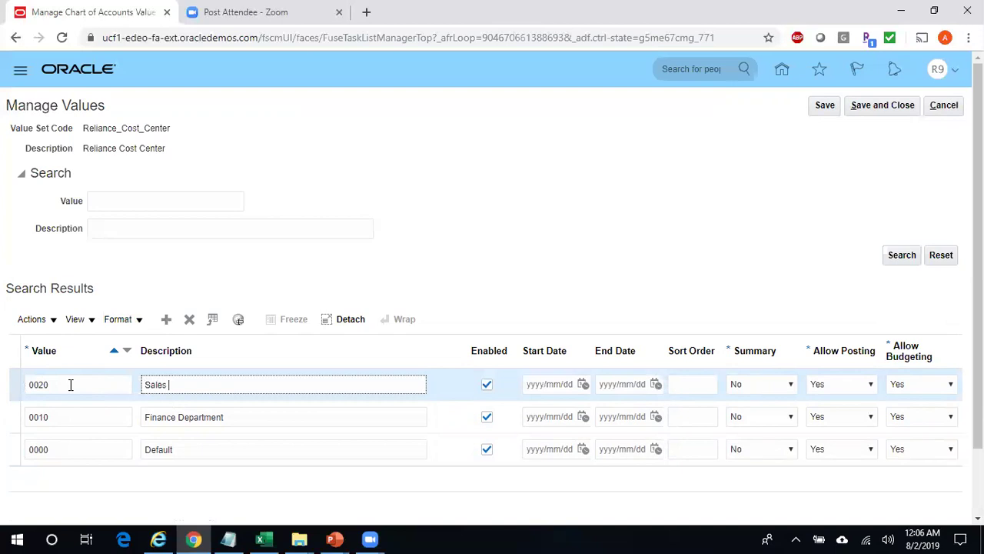
type("Department")
Step: Add a cost center value 0030 with the description Marketing Department, and save and close the Reliance_Cost_Center values
left_click(166, 319)
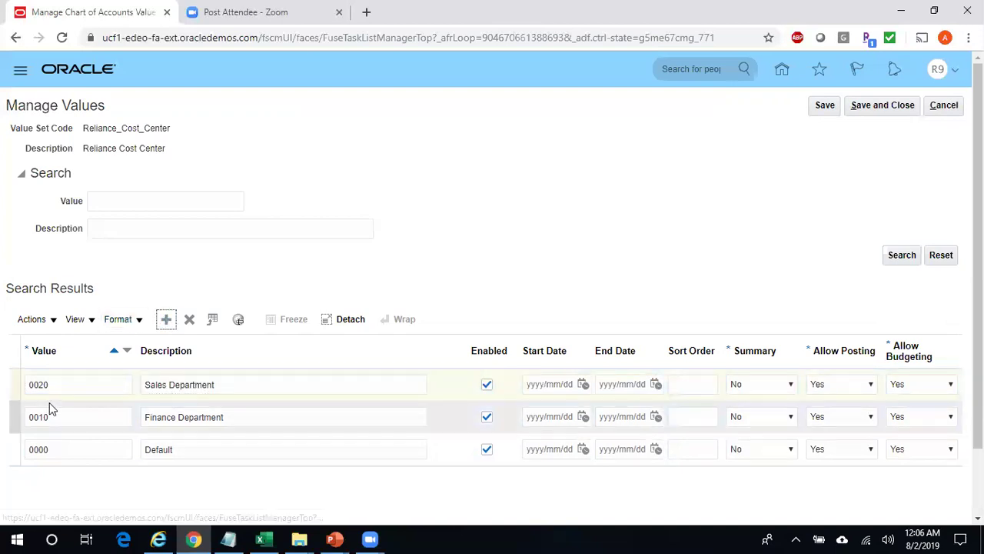
left_click(71, 386)
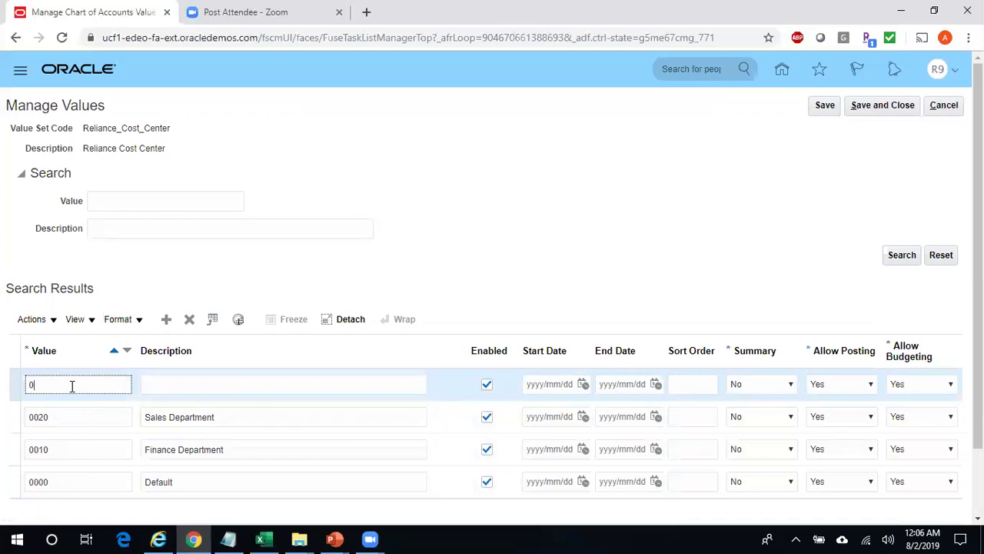
type("0030")
key("Tab")
type("Ma")
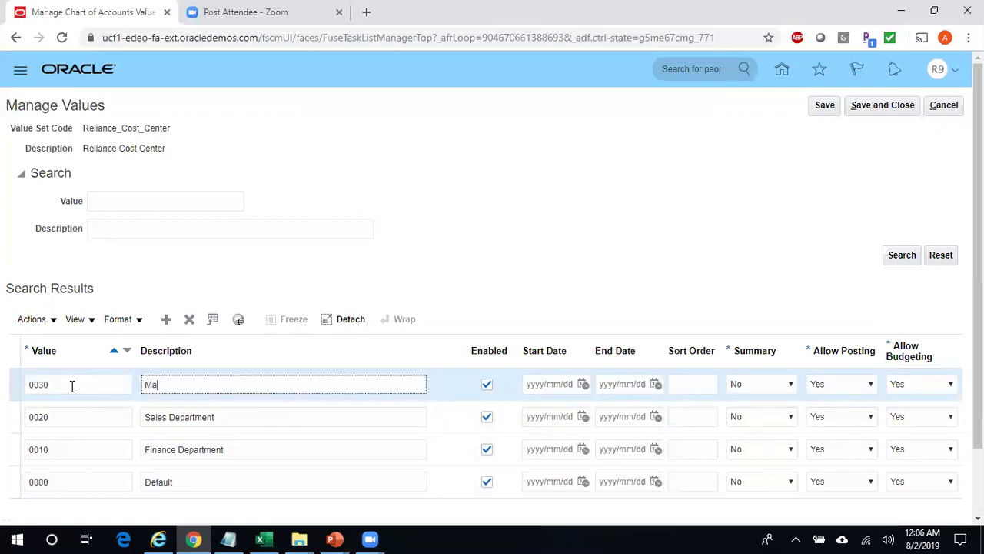
type("rketing Department")
left_click(893, 106)
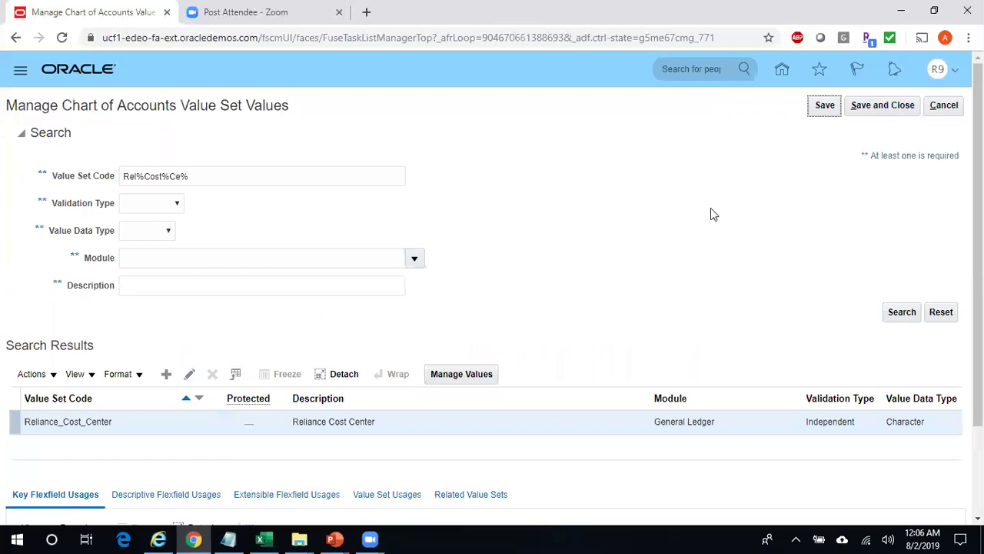
Step: Check the account value set name in the Excel notes, return to Oracle and search value set codes for Corp%Acc%
left_click(264, 538)
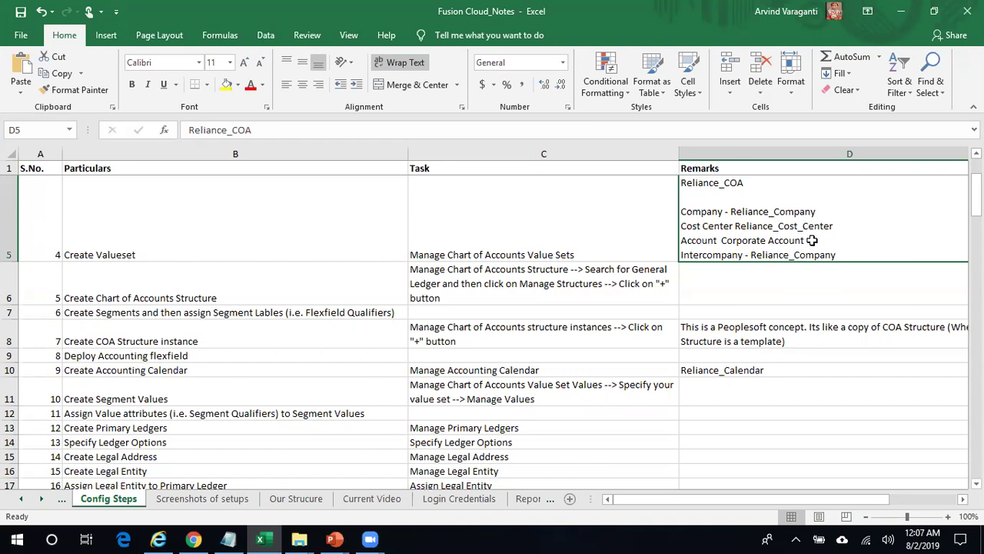
key("alt+Tab")
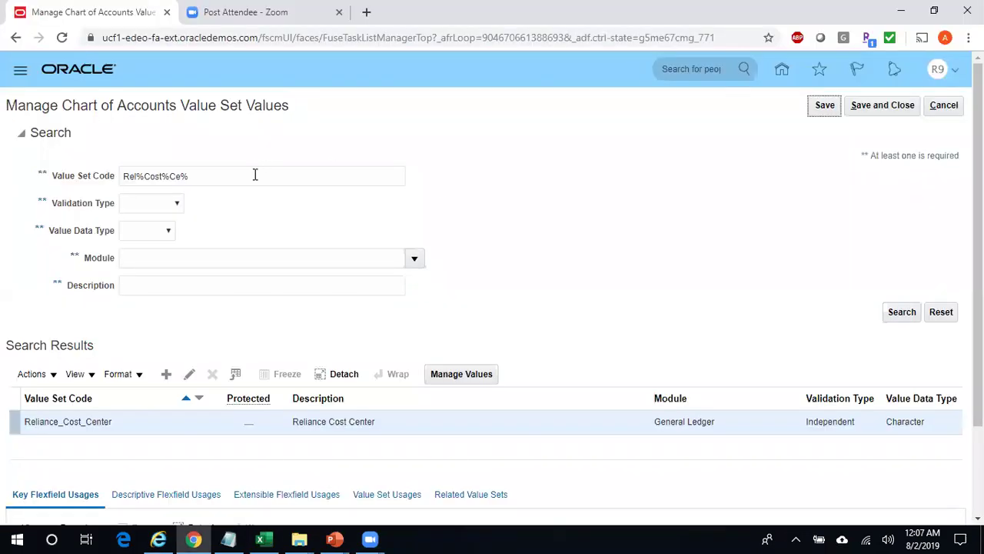
left_click_drag(254, 174, 0, 165)
type("Corp%")
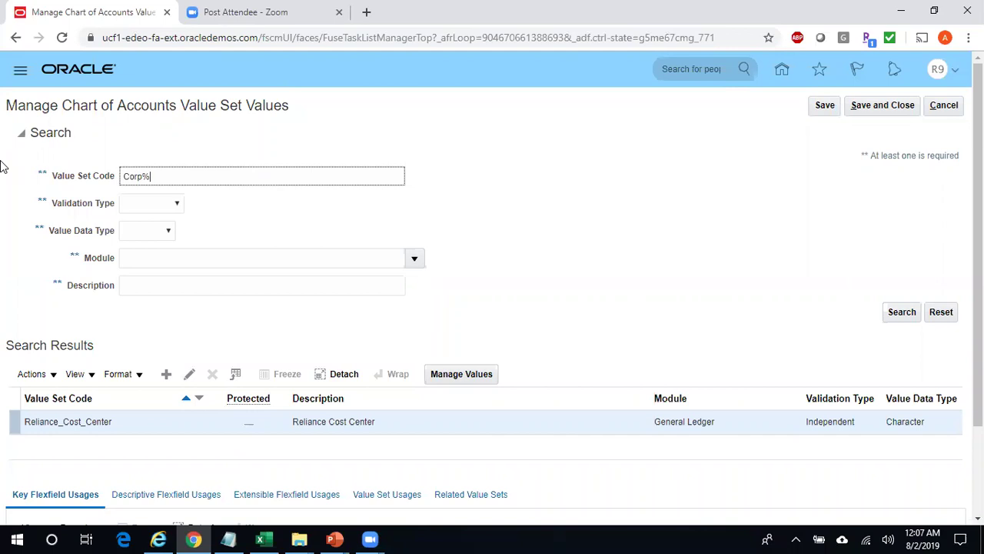
type("Acc%")
left_click(905, 311)
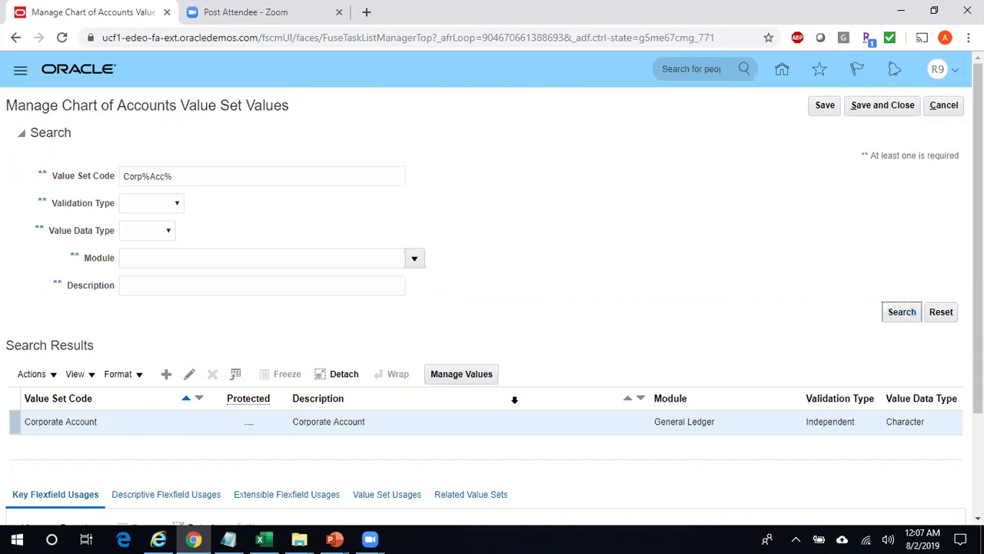
Step: Open the values of the Corporate Account value set and search them without criteria
left_click(464, 375)
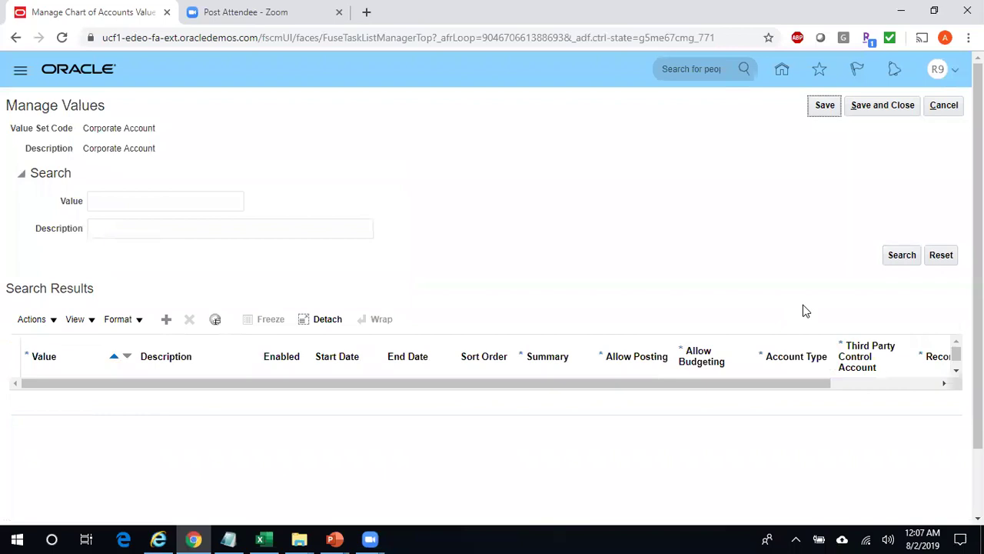
left_click(901, 257)
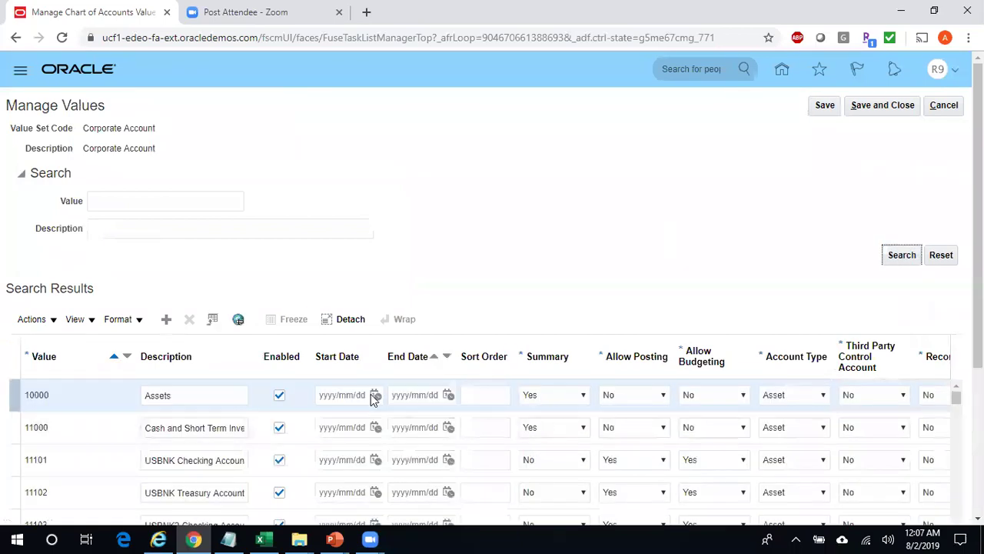
scroll(626, 388, "down", 3)
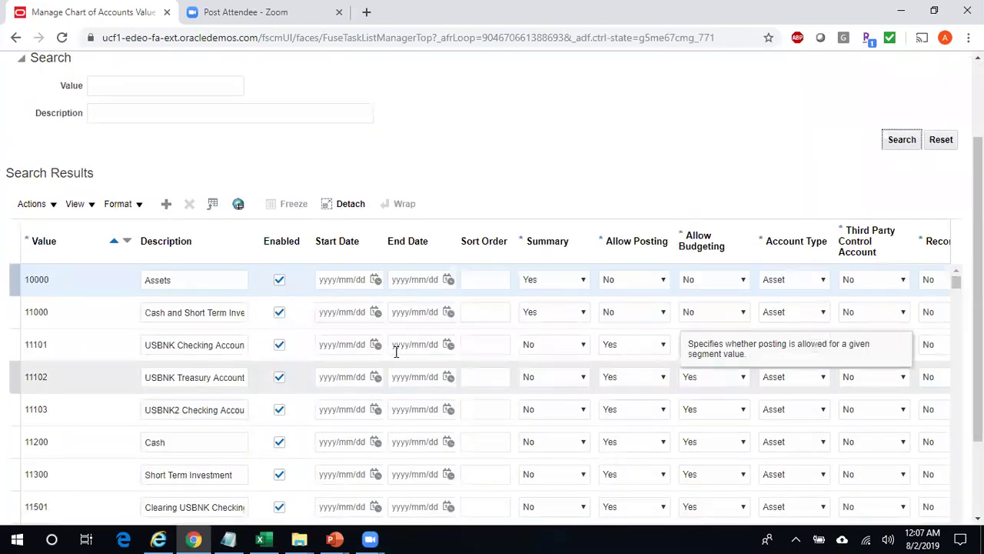
Step: Add a blank account value row and examine its Account Type, Third Party Control Account and Reconcile options
left_click(168, 205)
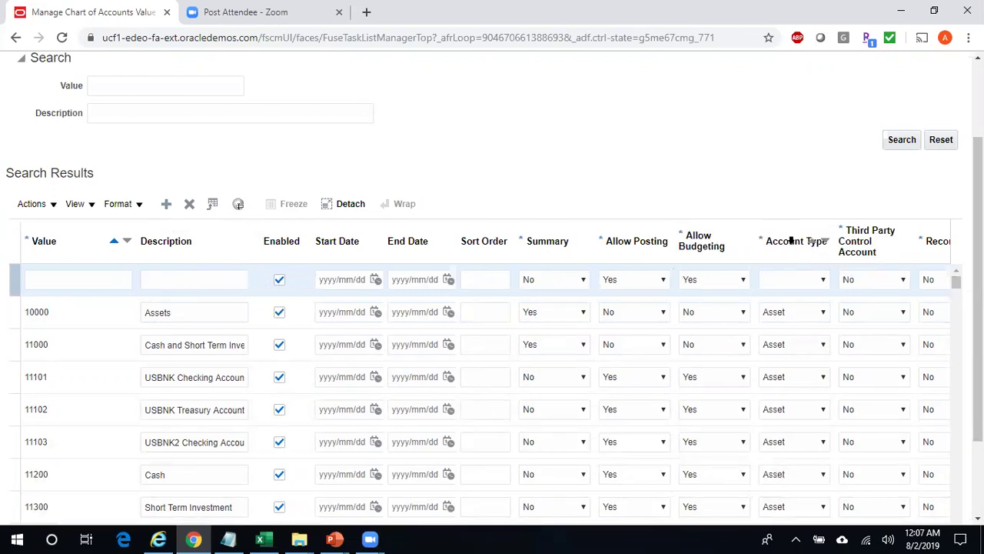
left_click(823, 285)
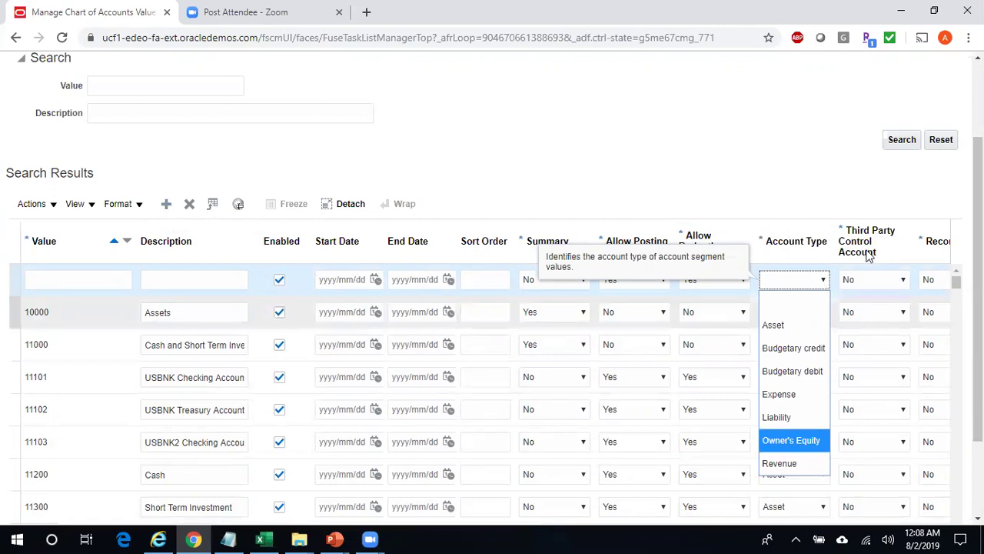
left_click(859, 186)
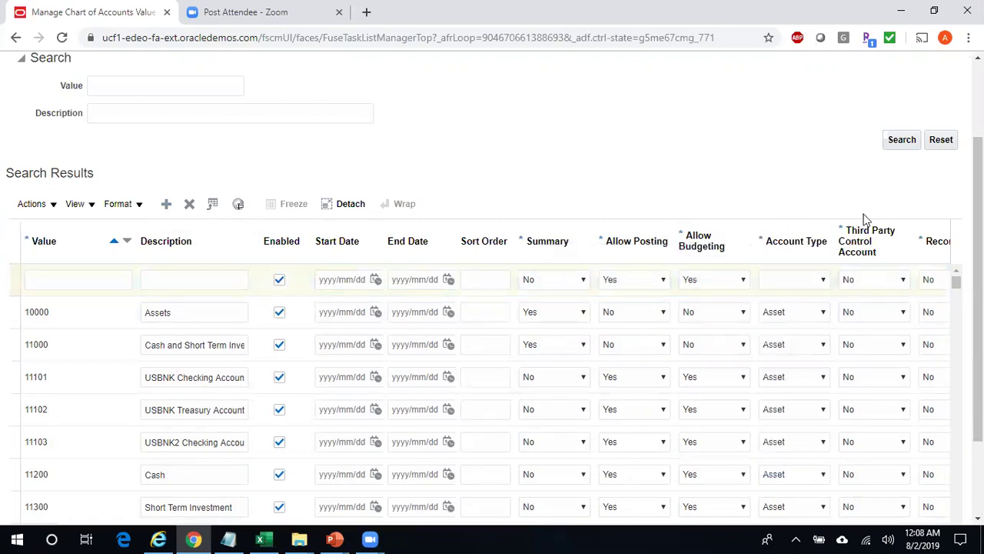
left_click(890, 286)
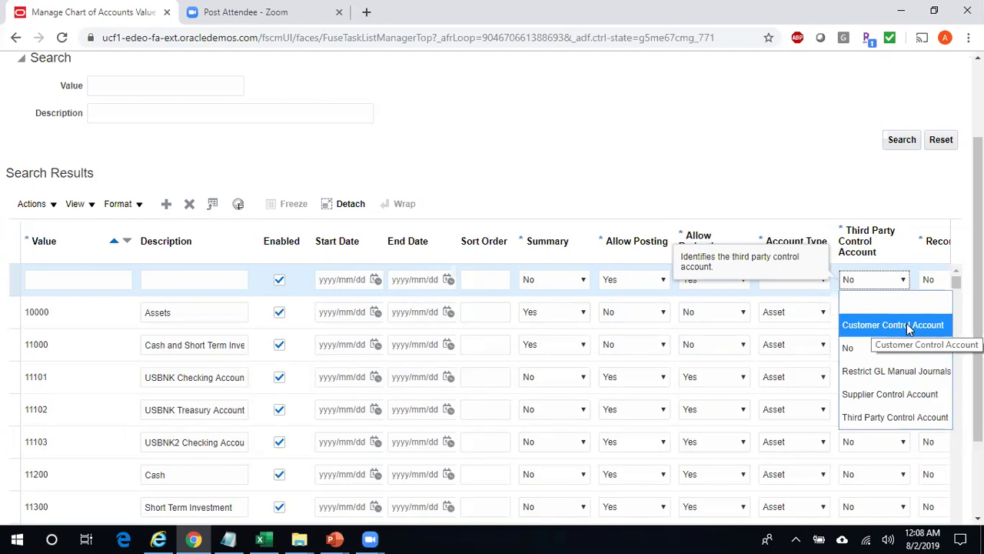
left_click(878, 193)
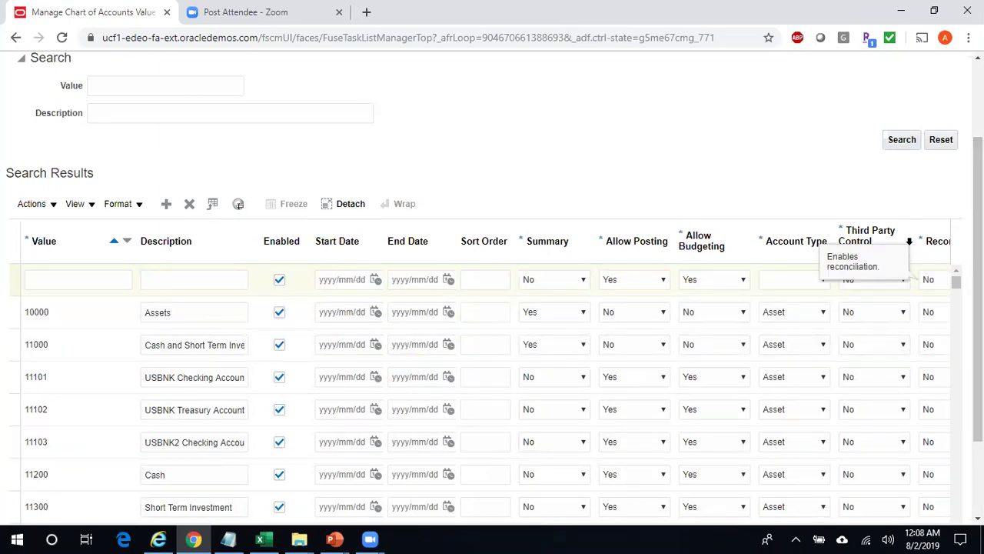
left_click(928, 279)
scroll(492, 307, "down", 3)
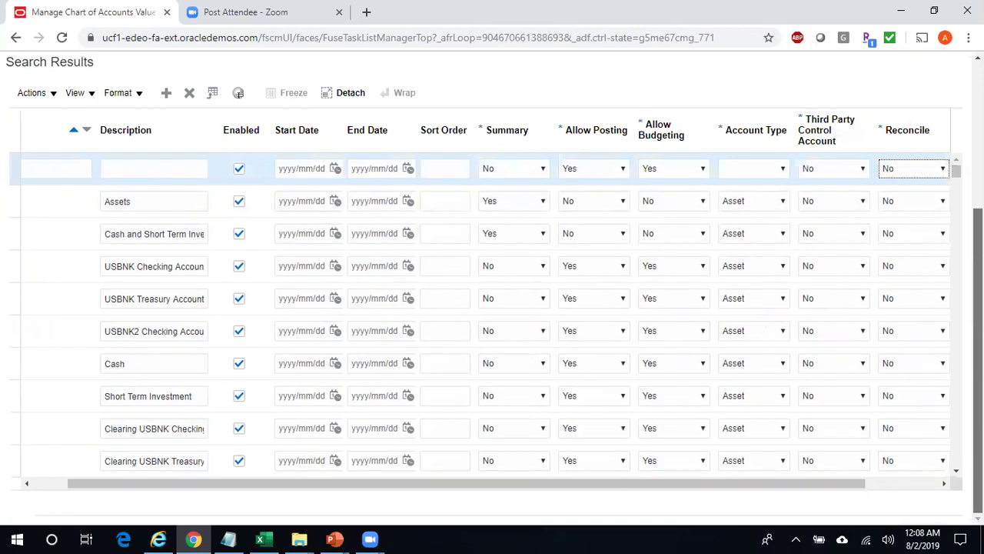
left_click_drag(841, 488, 910, 500)
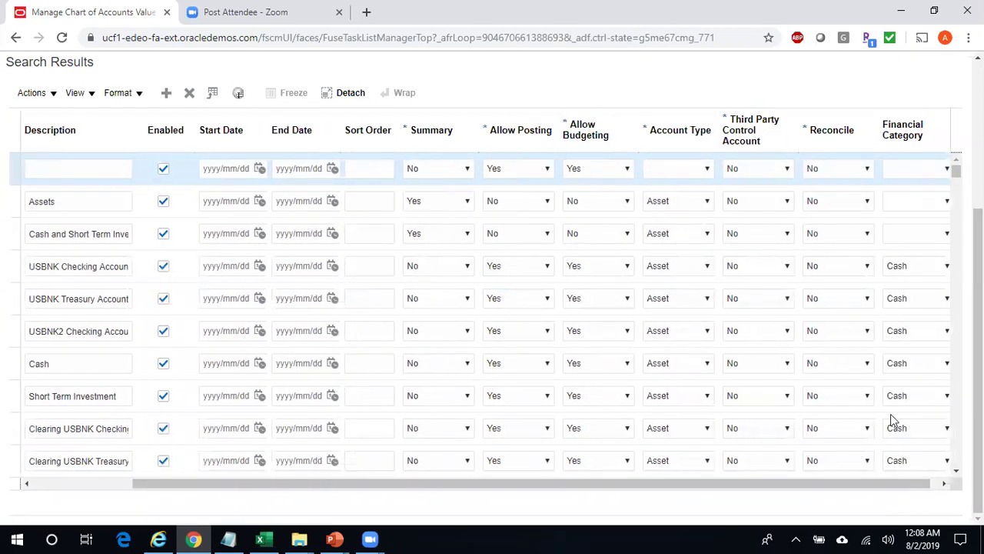
left_click(865, 170)
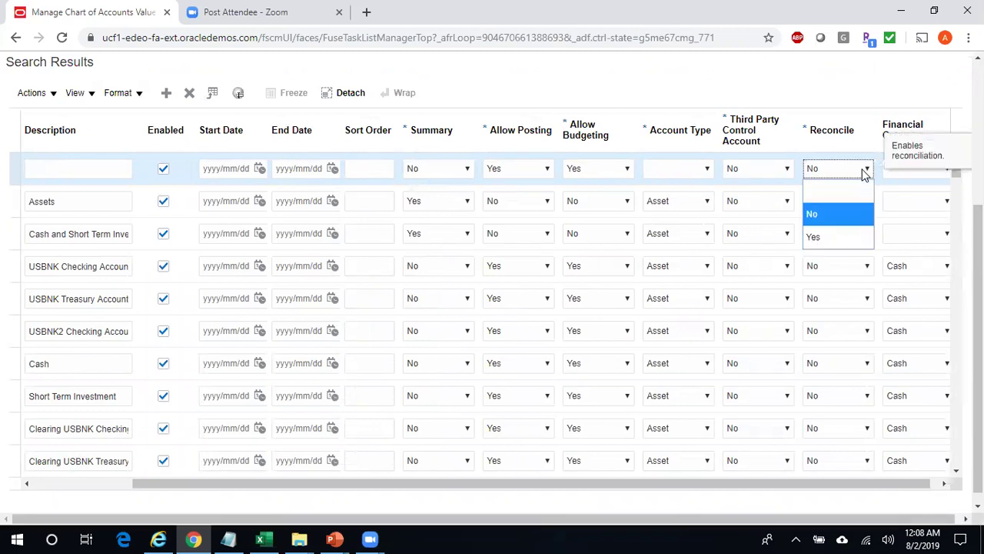
left_click(883, 82)
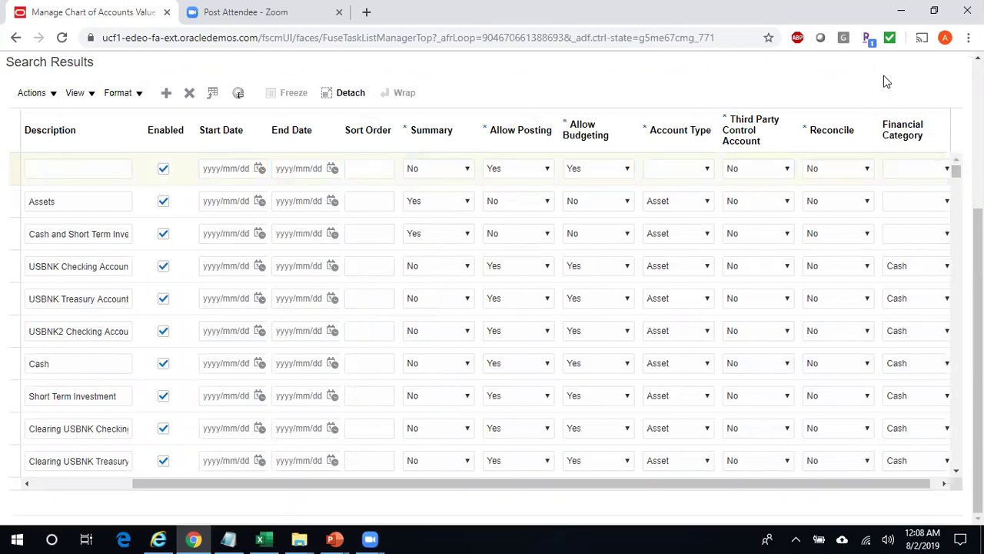
Step: Examine the Financial Category options offered for the USBNK Checking account value 11101
left_click_drag(874, 484, 929, 484)
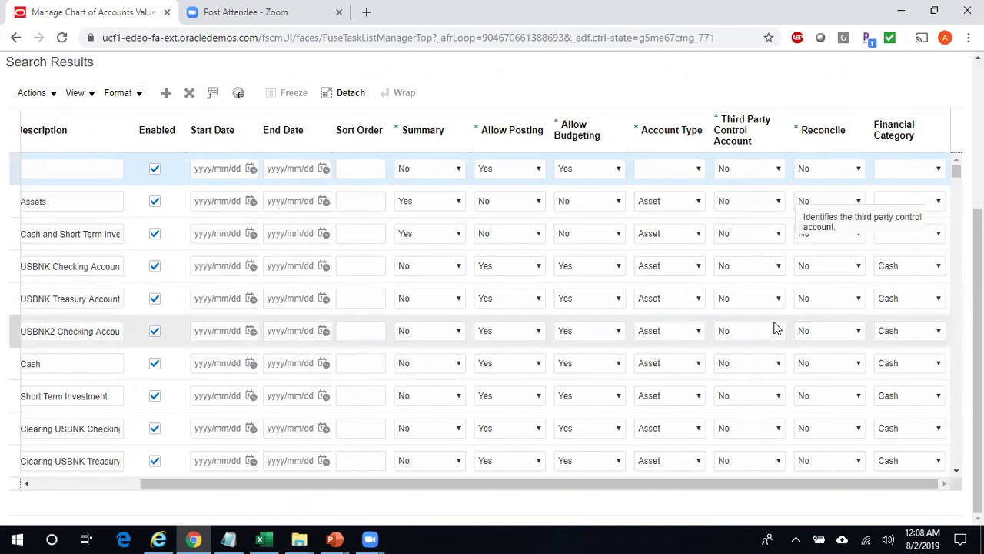
left_click(928, 267)
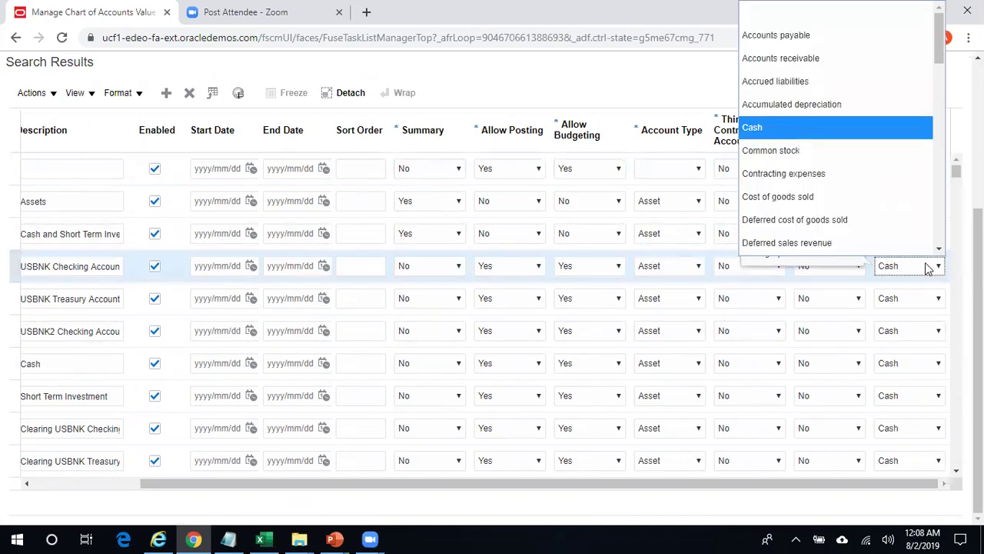
left_click(928, 267)
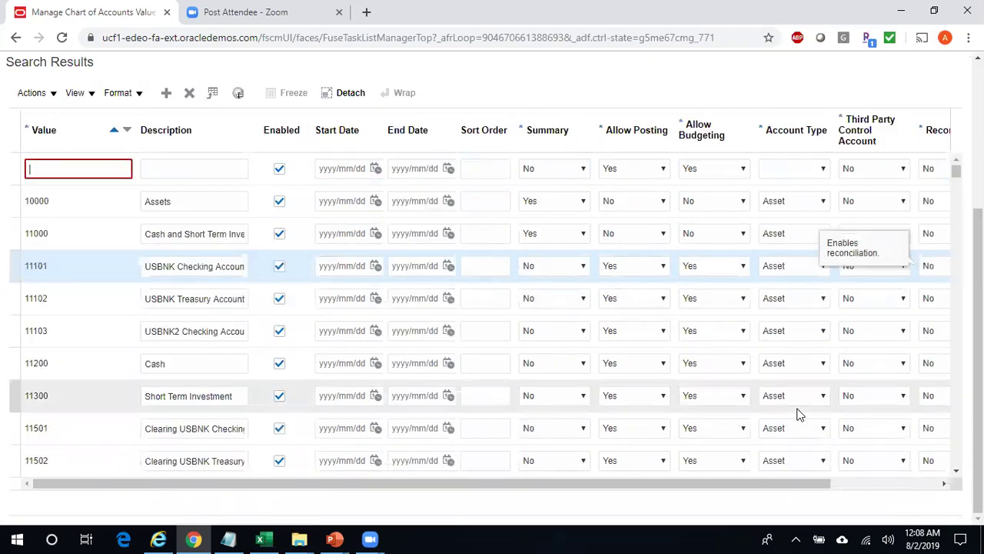
left_click(926, 481)
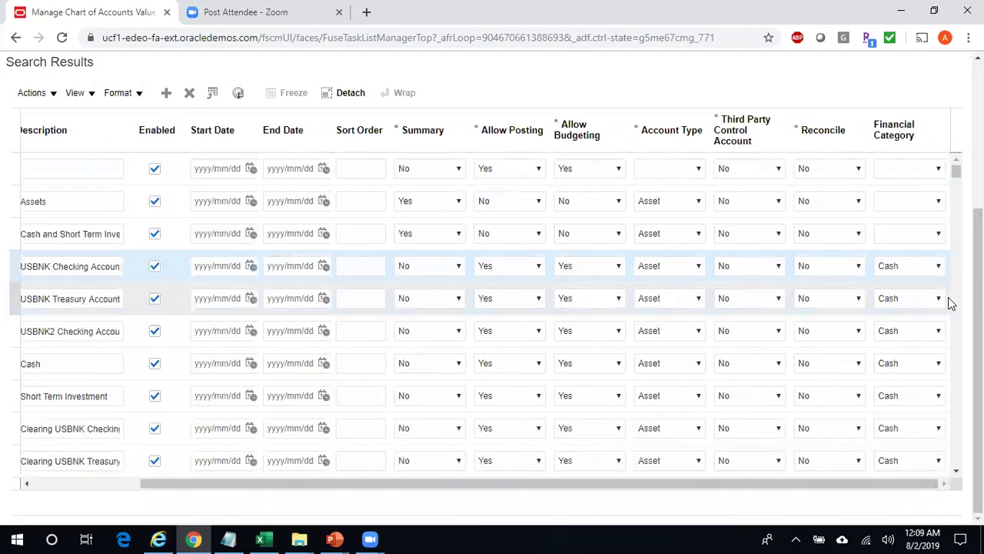
left_click(915, 268)
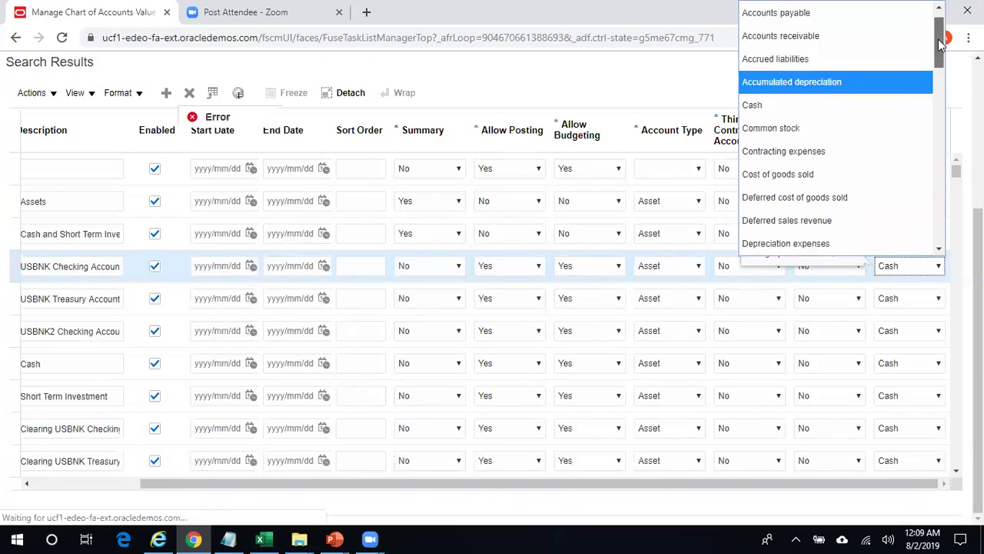
left_click(778, 215)
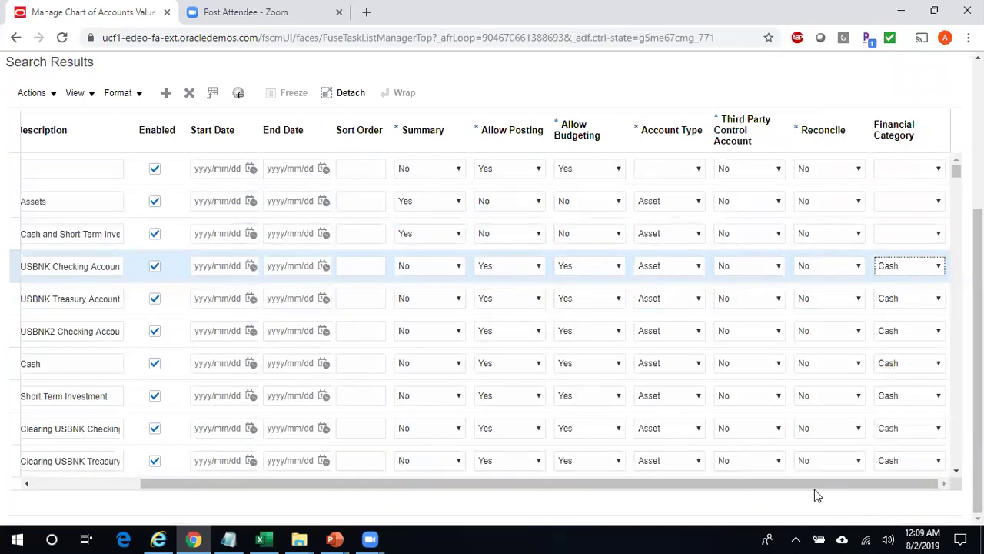
left_click_drag(762, 486, 817, 471)
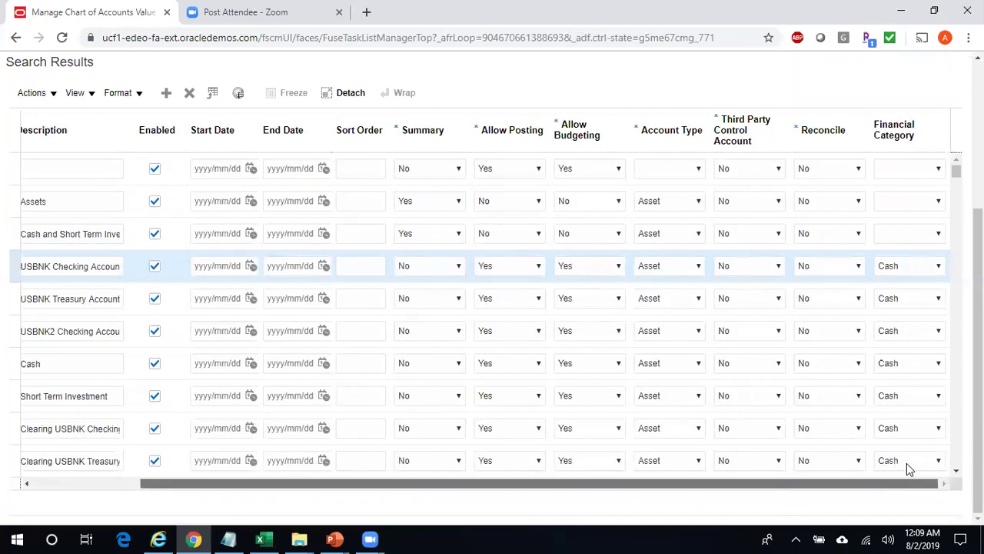
left_click_drag(905, 469, 334, 497)
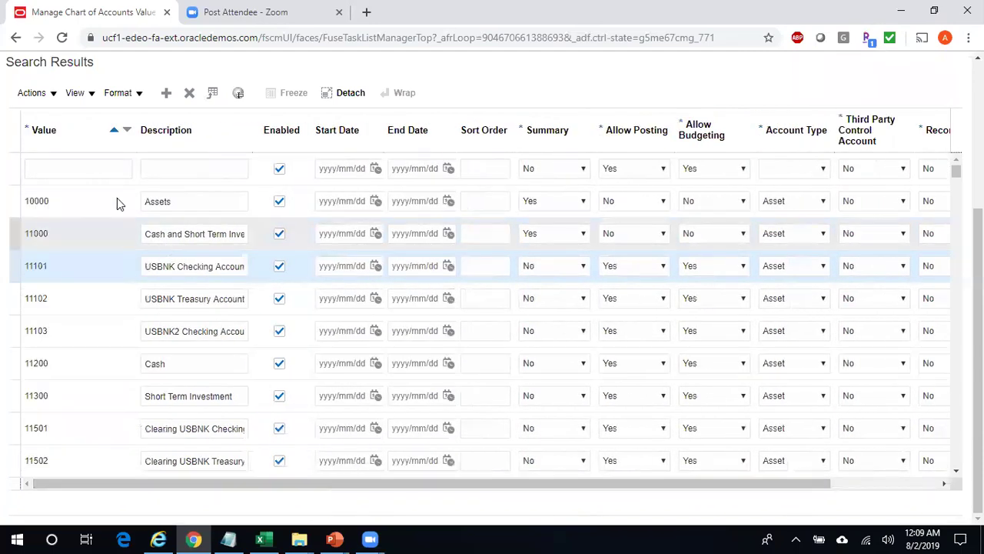
Step: Delete the blank value row, and save and close the Corporate Account values
left_click(86, 169)
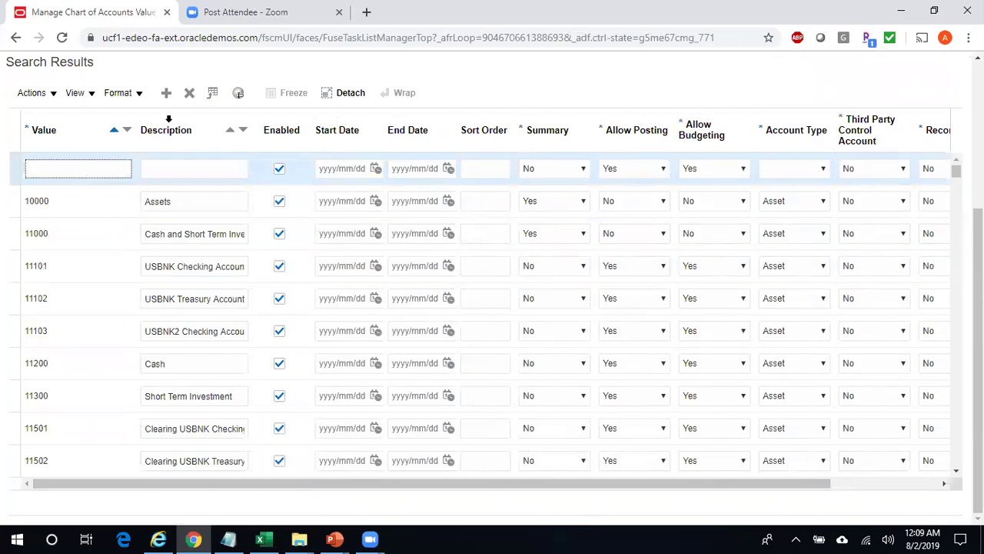
left_click(191, 95)
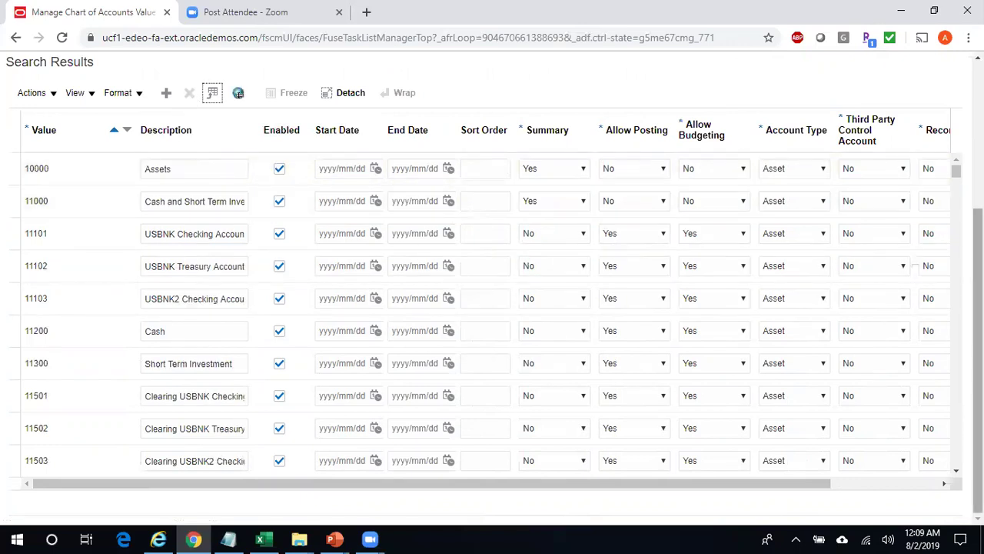
scroll(915, 266, "up", 3)
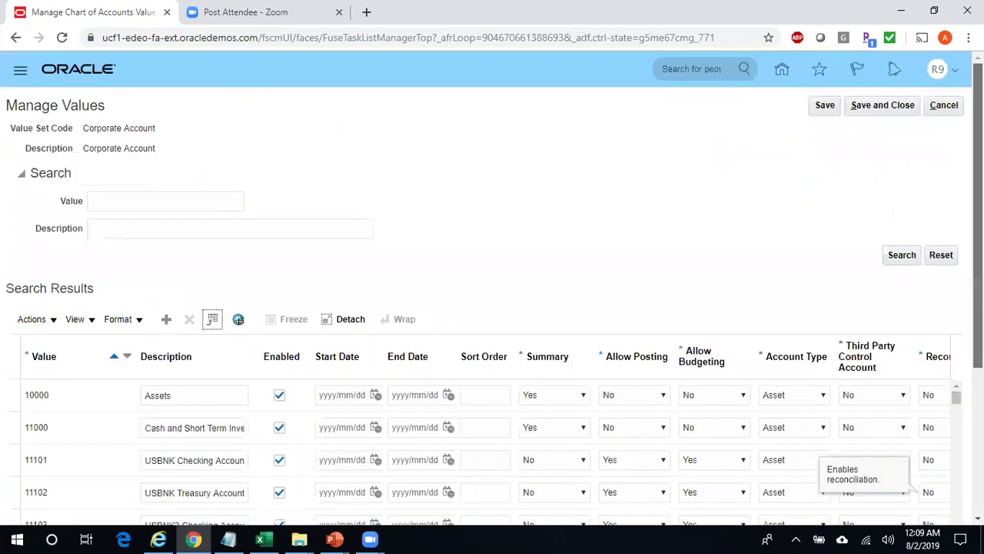
left_click(884, 105)
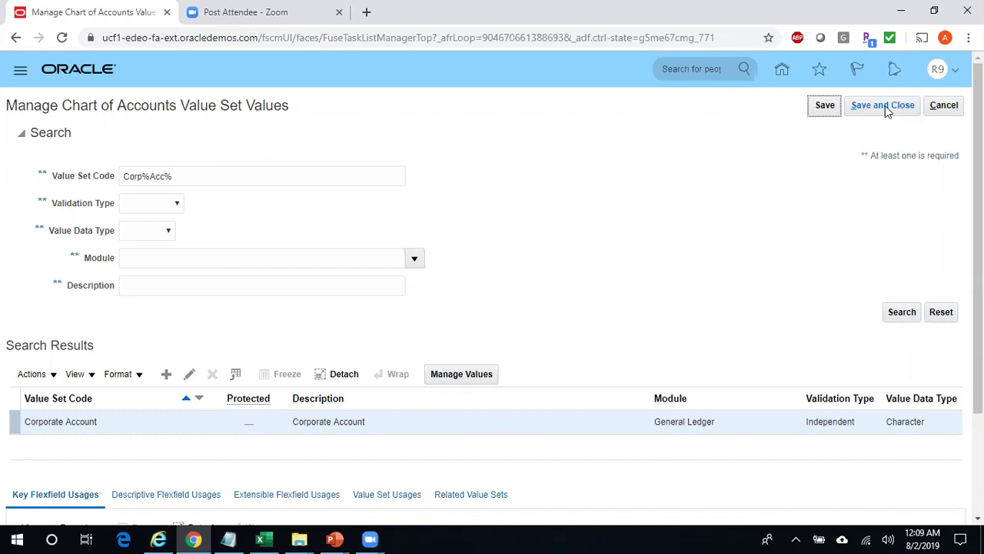
Step: Switch to the Excel configuration notes and select the Manage Primary Ledgers task
left_click(266, 539)
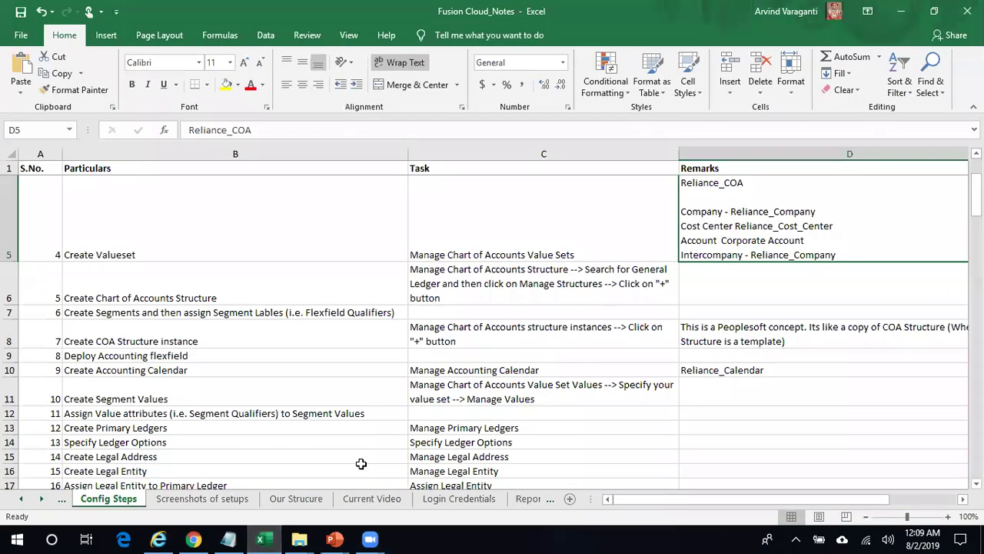
left_click(466, 427)
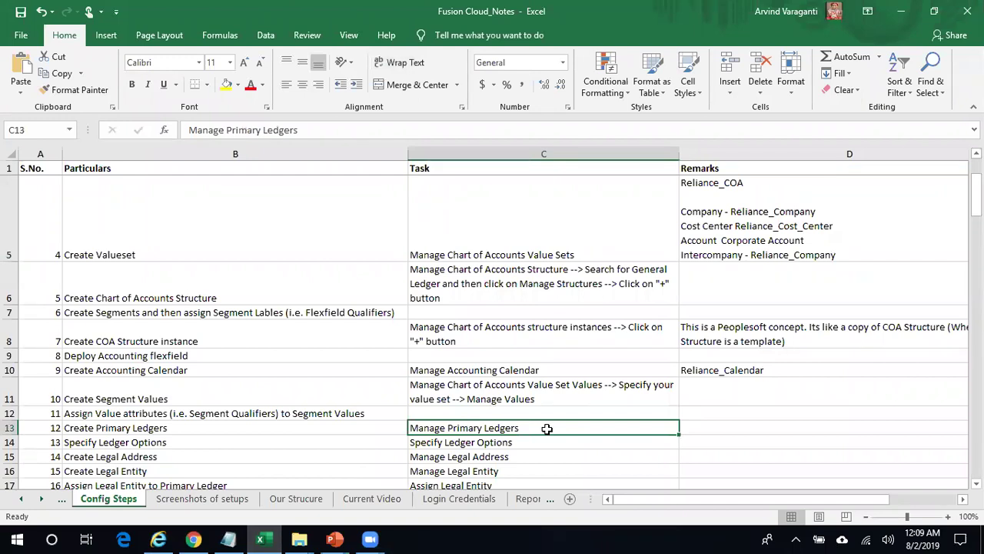